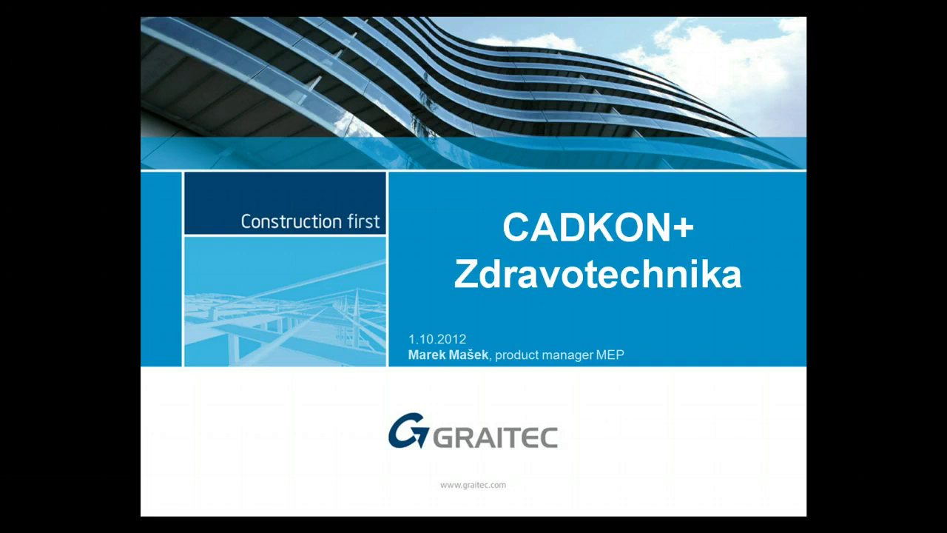
Step: Advance the slideshow to the 'Ukázky projektů – Rekonstrukce DFN Motol' slide
{"action": "key", "text": "Right"}
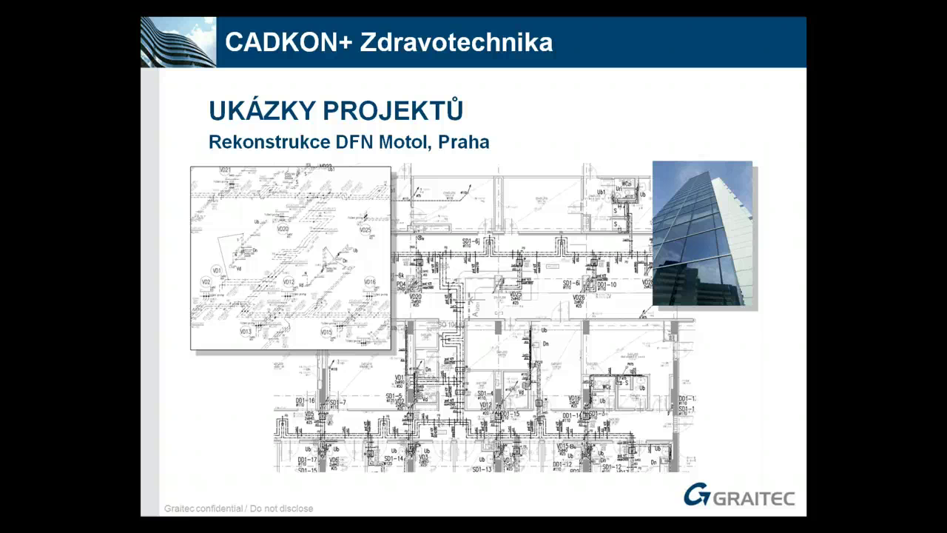
Step: Page through the Kavčí Hory, Prčice seniors' home and training-and-support slides
{"action": "key", "text": "Right"}
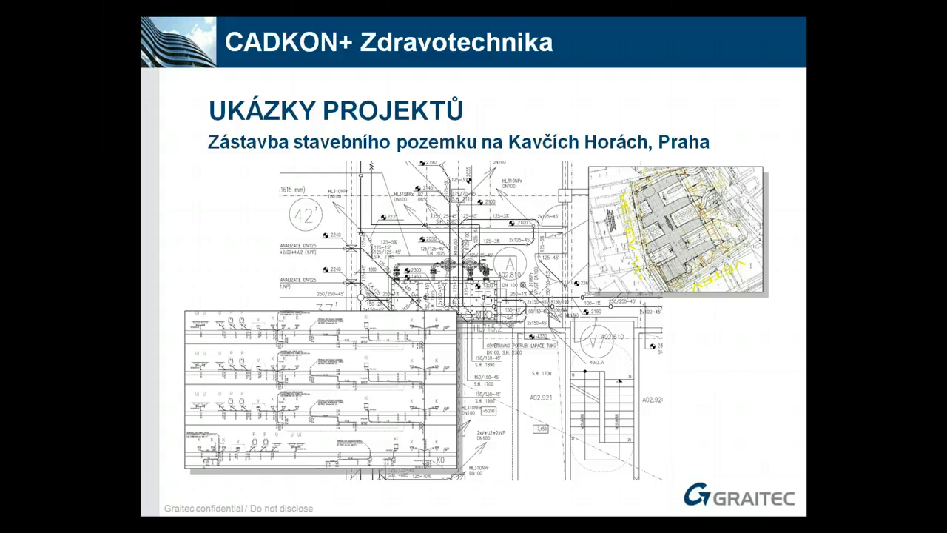
{"action": "key", "text": "Right"}
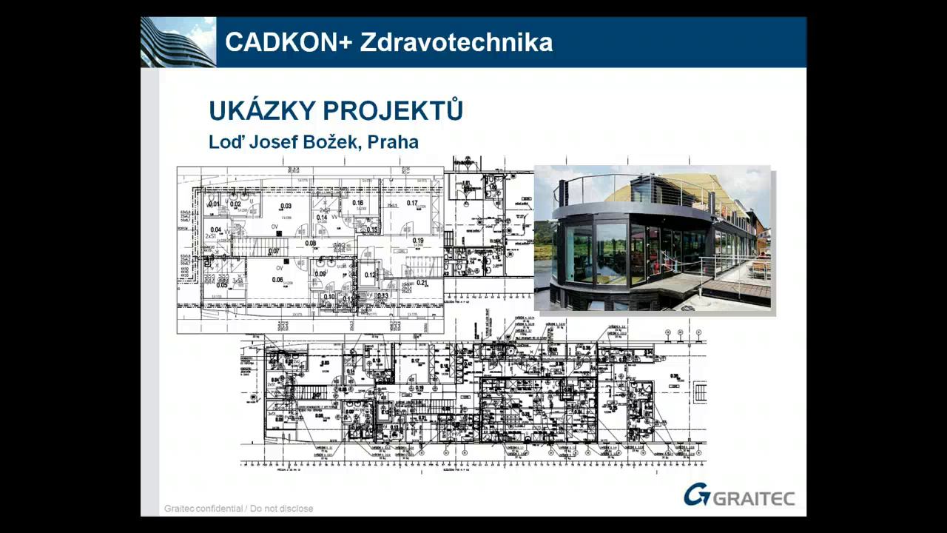
{"action": "key", "text": "Right"}
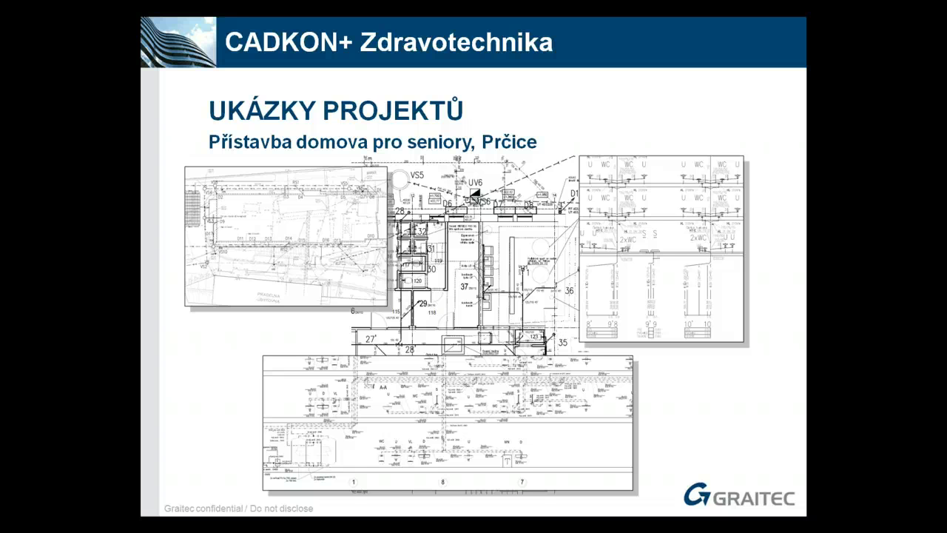
{"action": "key", "text": "Right"}
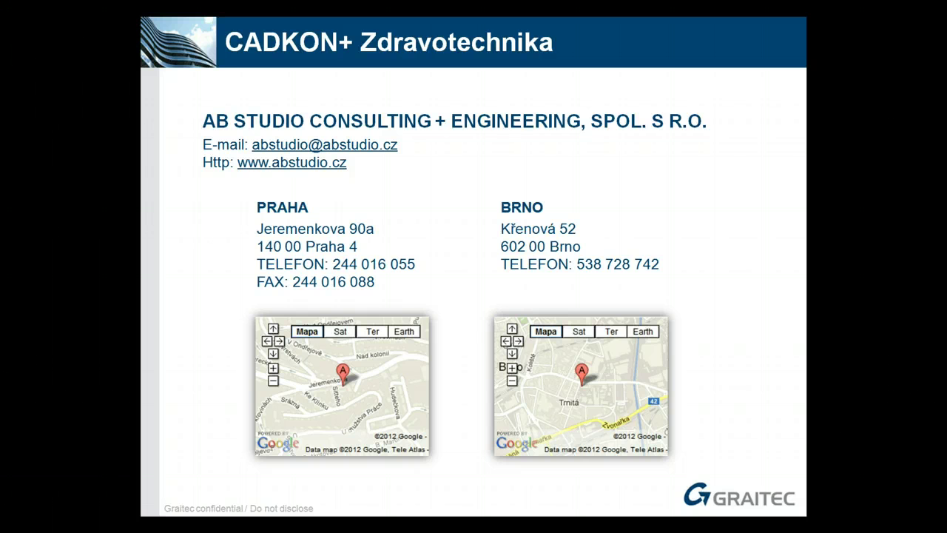
Step: End the slideshow and bring voda.dwg up in CADKON, shifting the plan slightly right
{"action": "key", "text": "Escape"}
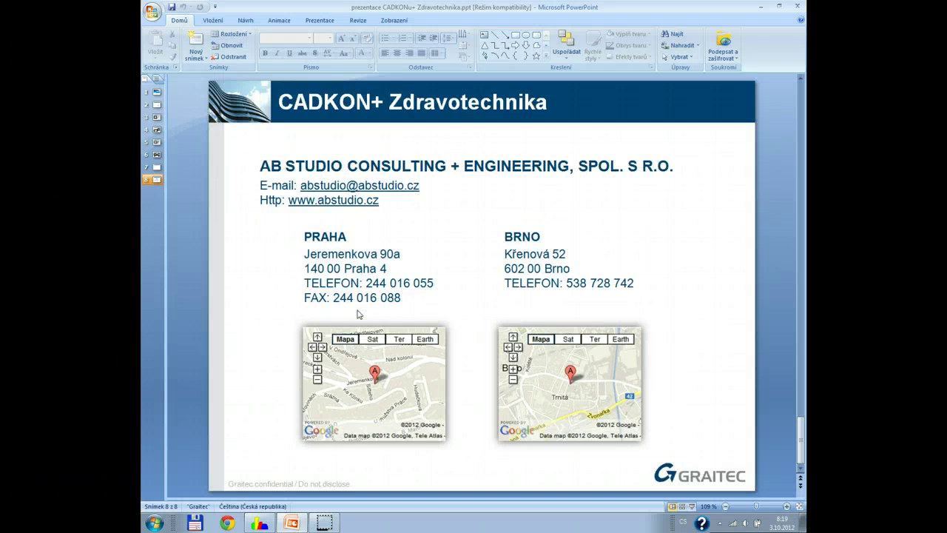
{"action": "left_click", "coordinate": [258, 523]}
{"action": "mouse_move", "coordinate": [416, 253]}
{"action": "middle_mouse_down"}
{"action": "mouse_move", "coordinate": [493, 266]}
{"action": "mouse_move", "coordinate": [487, 259]}
{"action": "middle_mouse_up"}
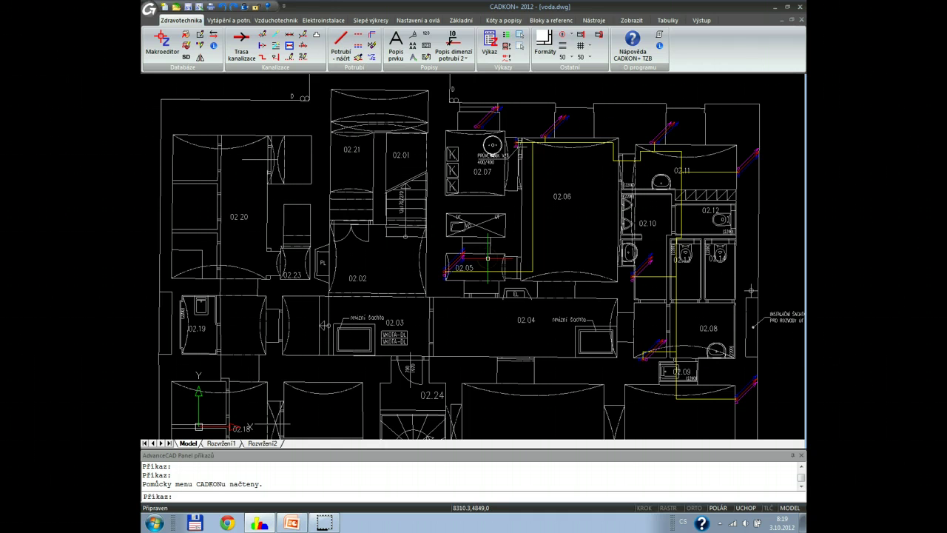
Step: Browse the Základní, Kóty a popisy and Bloky a reference tabs, then switch to kanalizace.dwg
{"action": "left_click", "coordinate": [461, 21]}
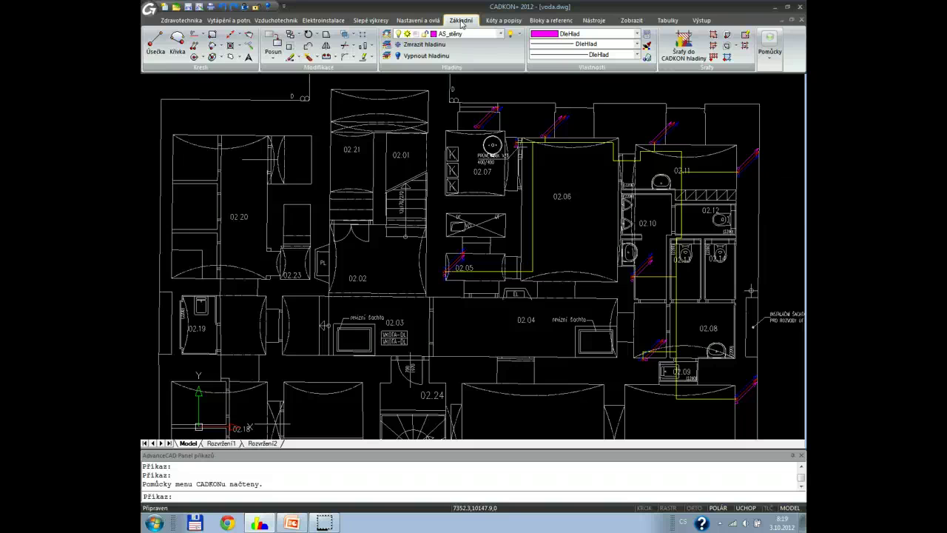
{"action": "left_click", "coordinate": [496, 21]}
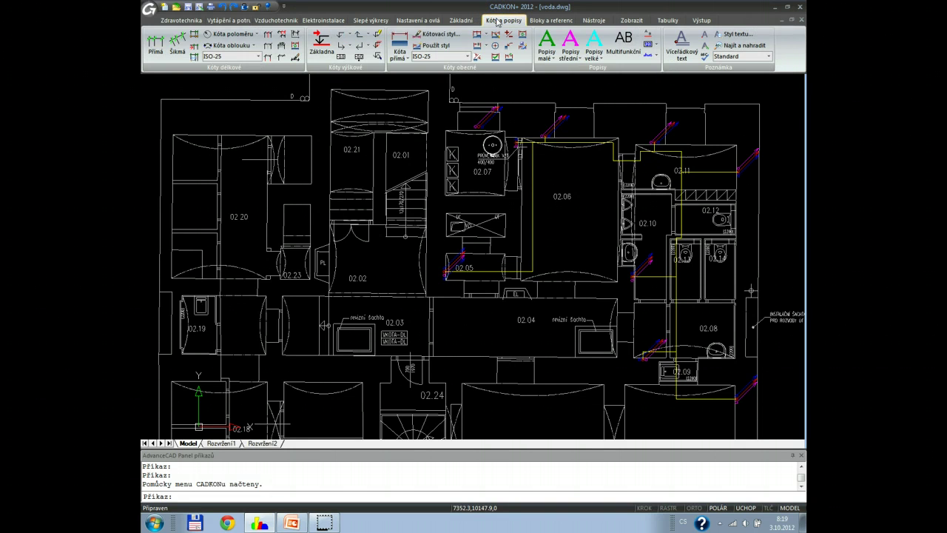
{"action": "left_click", "coordinate": [551, 21]}
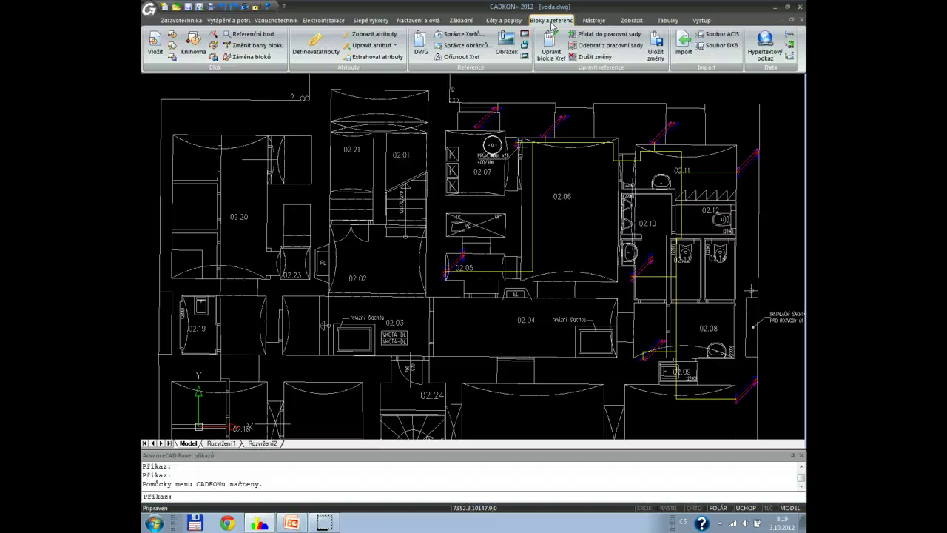
{"action": "left_click", "coordinate": [193, 22]}
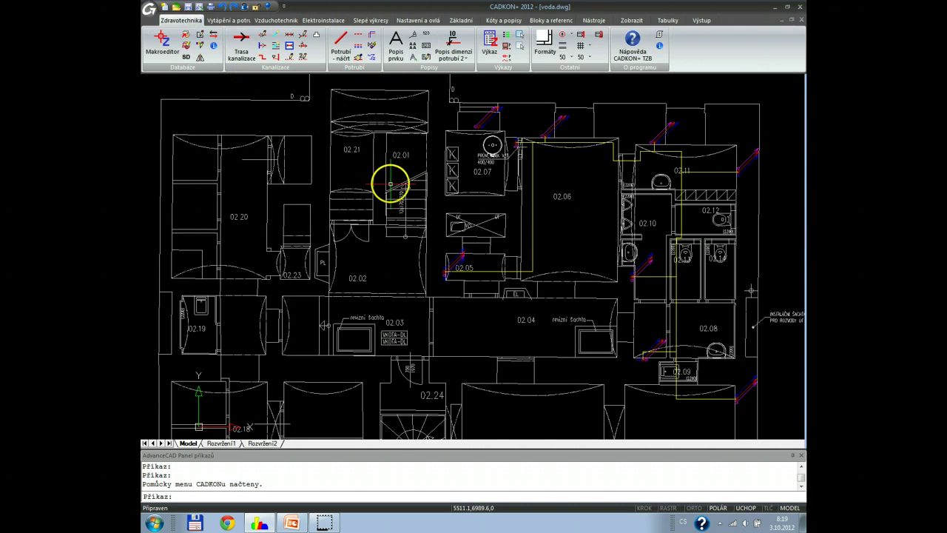
{"action": "key", "text": "ctrl+Tab"}
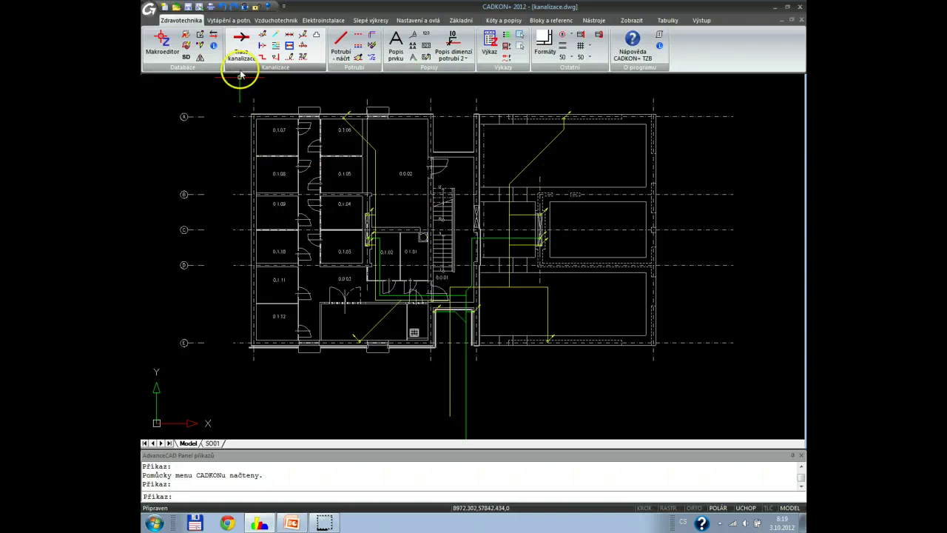
Step: Start Trasa kanalizace and pick the first five sketched drainage lines, including the diagonal one
{"action": "left_click", "coordinate": [242, 42]}
{"action": "scroll", "coordinate": [375, 159], "scroll_direction": "up", "scroll_amount": 2}
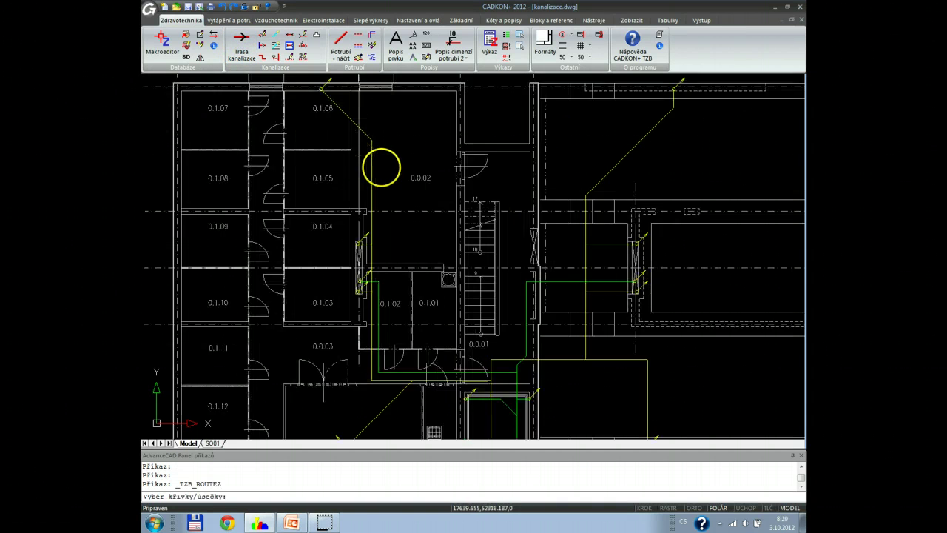
{"action": "scroll", "coordinate": [383, 181], "scroll_direction": "up", "scroll_amount": 2}
{"action": "mouse_move", "coordinate": [405, 239]}
{"action": "middle_mouse_down"}
{"action": "mouse_move", "coordinate": [403, 297]}
{"action": "mouse_move", "coordinate": [399, 145]}
{"action": "middle_mouse_up"}
{"action": "left_click", "coordinate": [365, 220]}
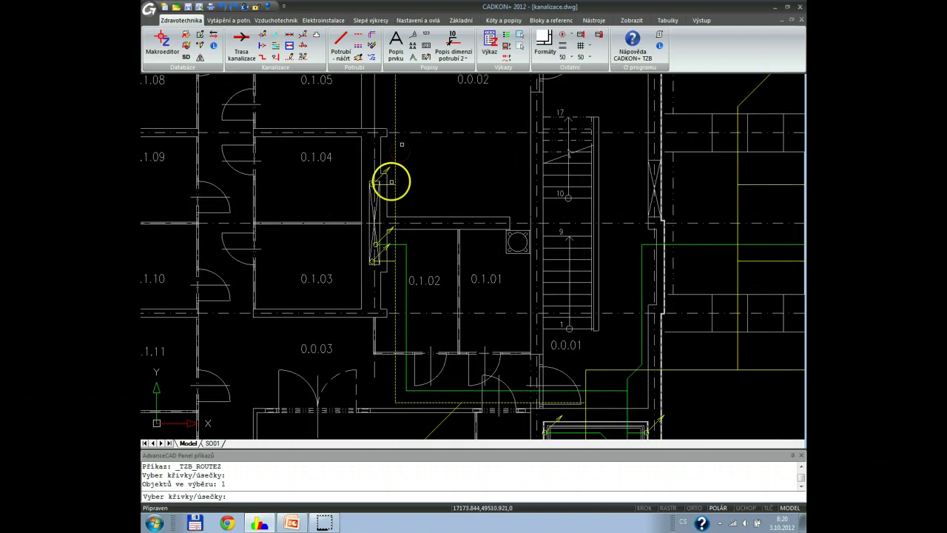
{"action": "left_click", "coordinate": [387, 181]}
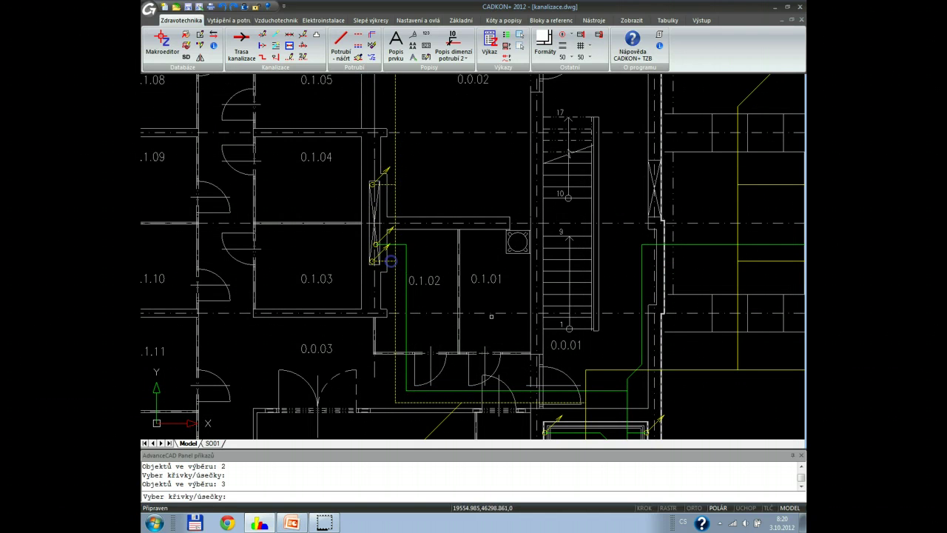
{"action": "middle_click_drag", "start_coordinate": [526, 336], "coordinate": [429, 214]}
{"action": "left_click", "coordinate": [463, 220]}
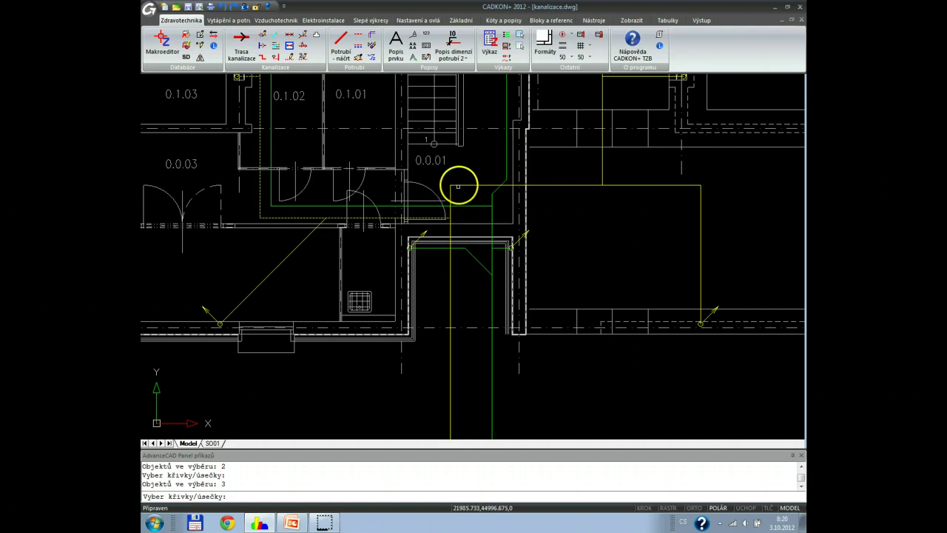
{"action": "left_click", "coordinate": [456, 185]}
{"action": "left_click", "coordinate": [313, 226]}
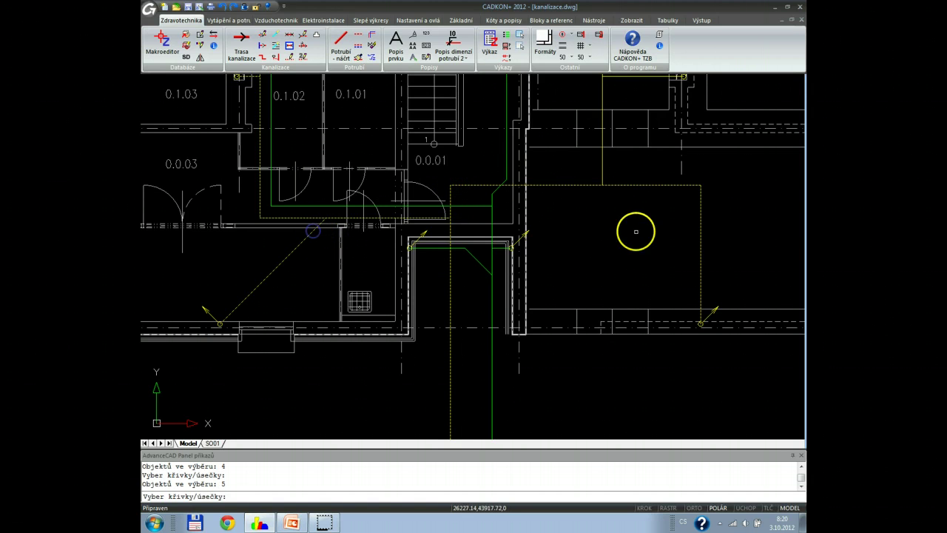
Step: Pick the remaining sketch lines and confirm, opening the route dialog with OSMA PVC-KG 125 at 3.0%
{"action": "middle_click_drag", "start_coordinate": [638, 229], "coordinate": [487, 306]}
{"action": "left_click", "coordinate": [458, 250]}
{"action": "left_click", "coordinate": [491, 155]}
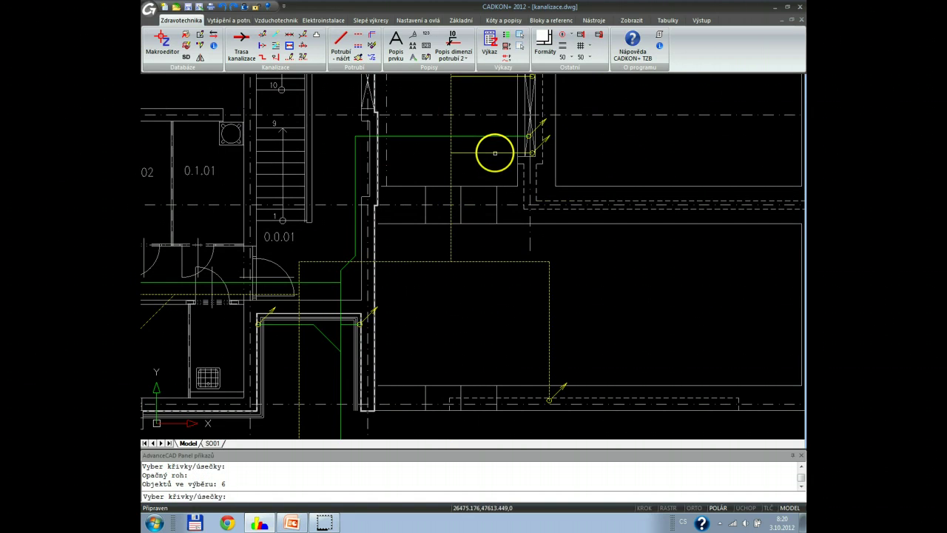
{"action": "left_click", "coordinate": [492, 155]}
{"action": "middle_click_drag", "start_coordinate": [496, 81], "coordinate": [488, 123]}
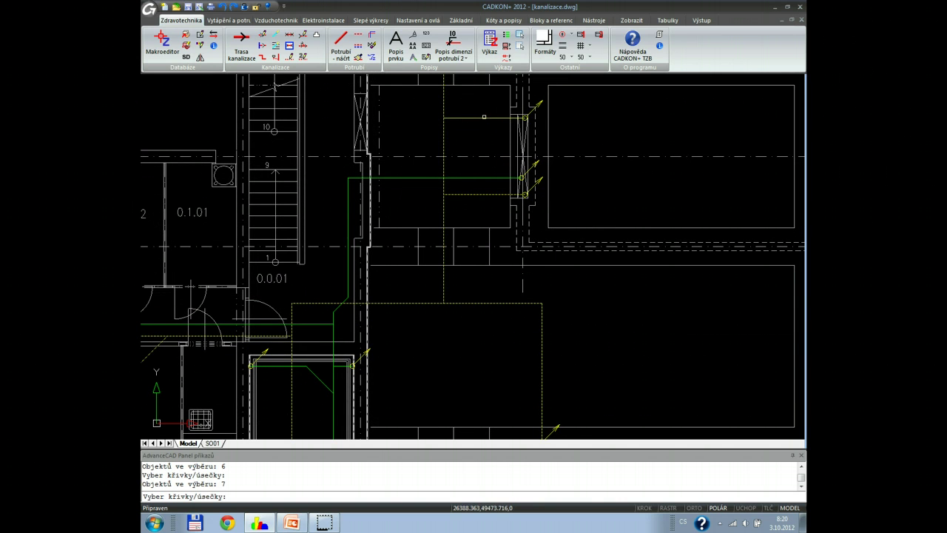
{"action": "scroll", "coordinate": [481, 190], "scroll_direction": "down", "scroll_amount": 3}
{"action": "left_click", "coordinate": [483, 250]}
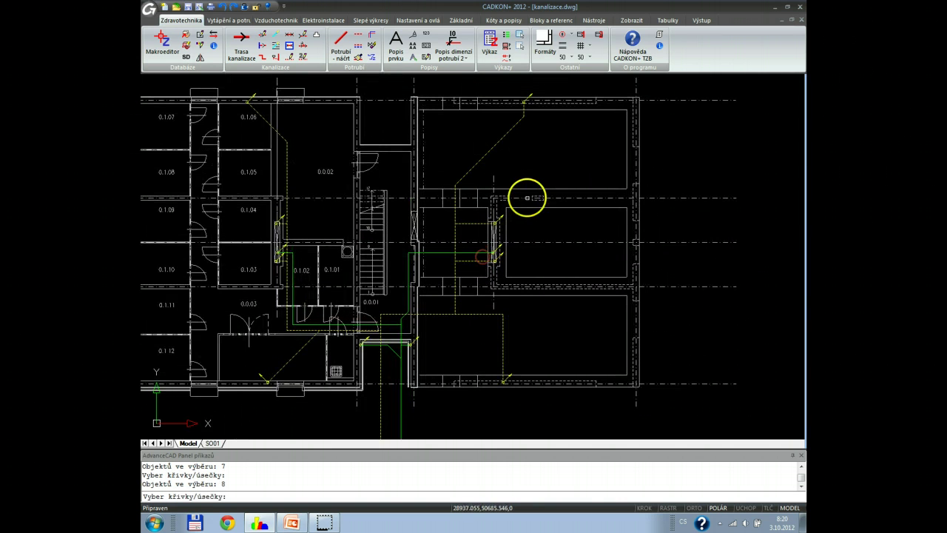
{"action": "right_click", "coordinate": [527, 198]}
{"action": "left_click", "coordinate": [525, 198]}
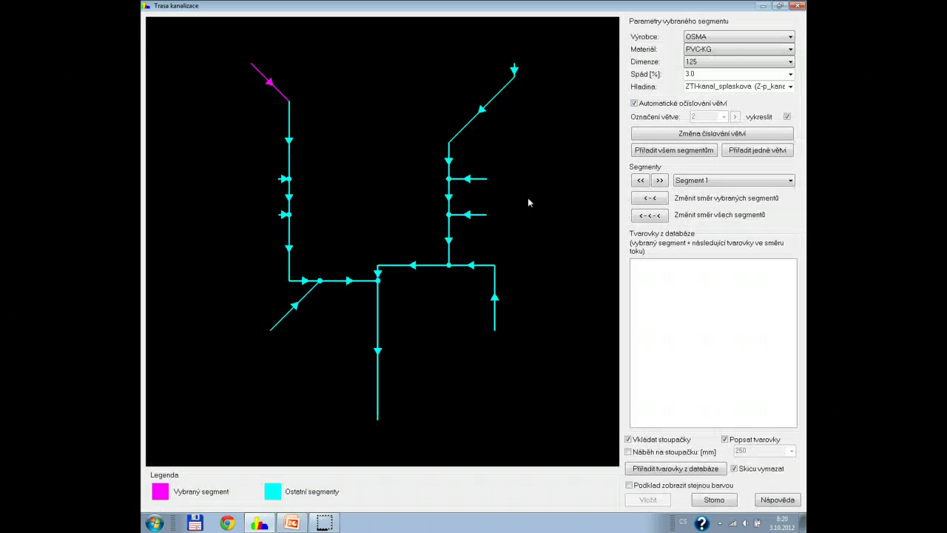
Step: Keep PVC-KG as material and set the horizontal segment left of the junction to DN 160
{"action": "left_click", "coordinate": [739, 49]}
{"action": "left_click", "coordinate": [737, 48]}
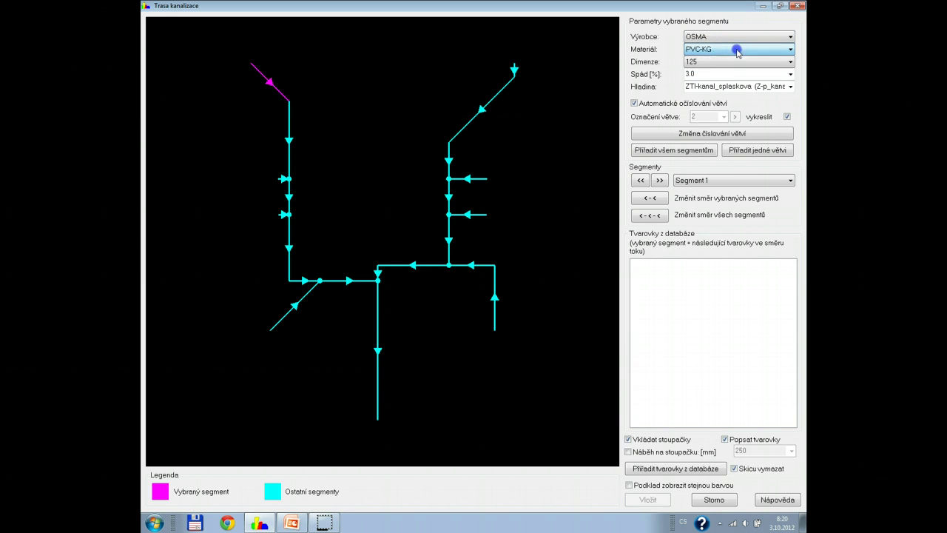
{"action": "left_click", "coordinate": [421, 265]}
{"action": "left_click", "coordinate": [723, 62]}
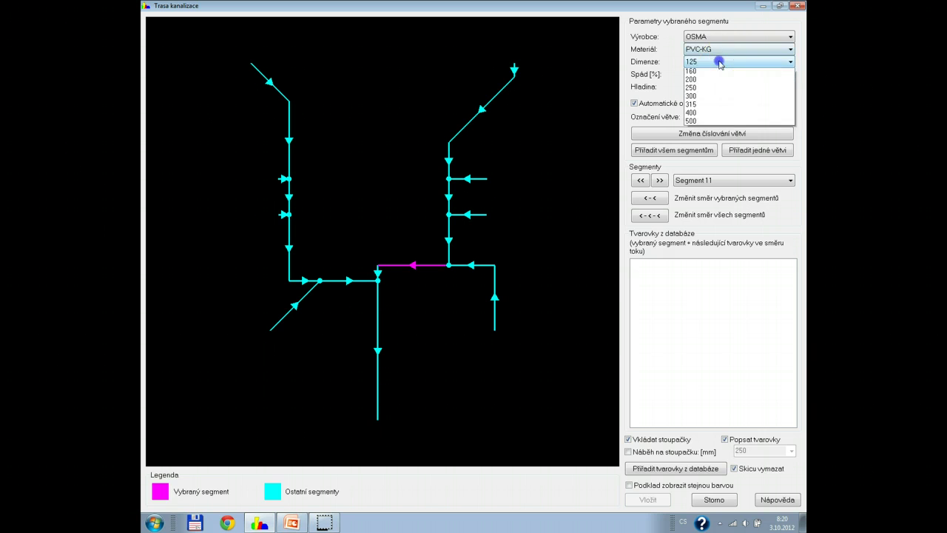
{"action": "left_click", "coordinate": [712, 89]}
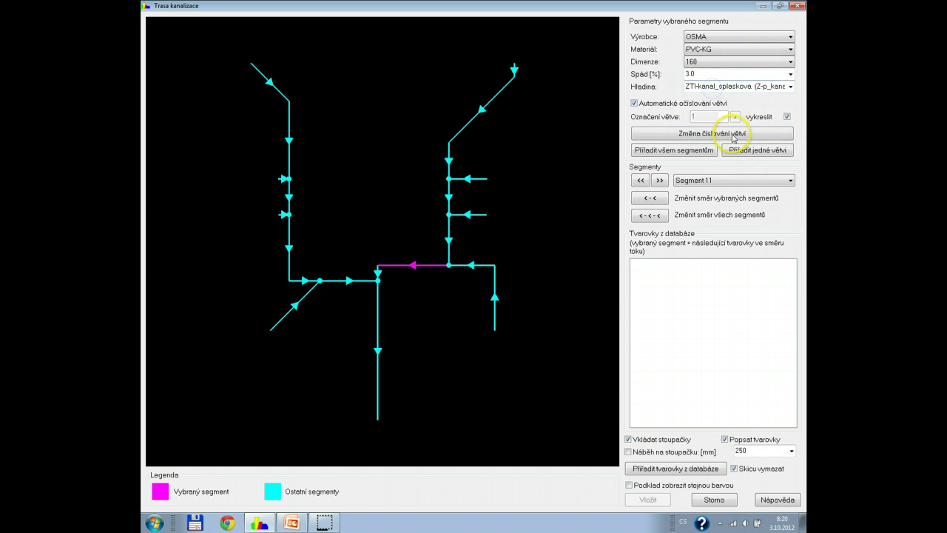
{"action": "left_click", "coordinate": [746, 152]}
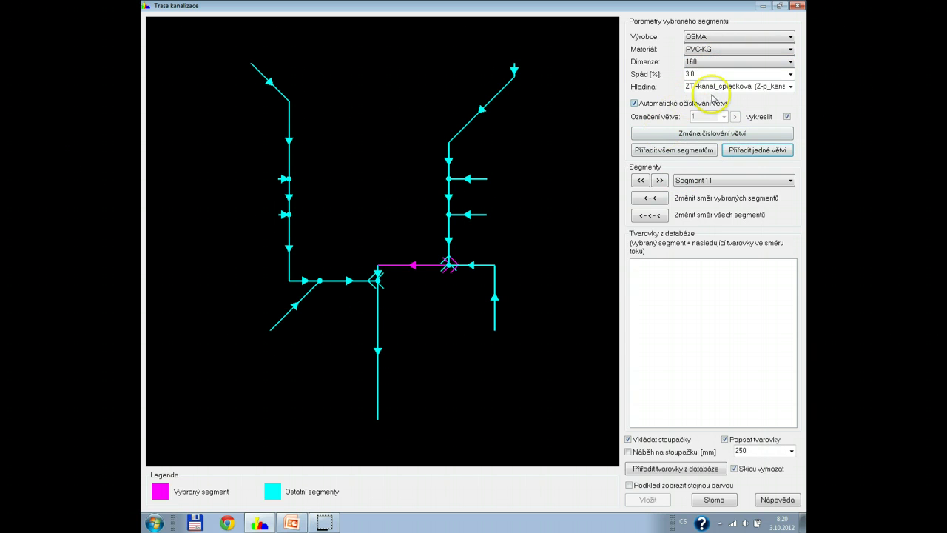
Step: Keep layer ZTI-kanal_splaskova, assign fittings from the database, and insert the labelled route
{"action": "left_click", "coordinate": [790, 87]}
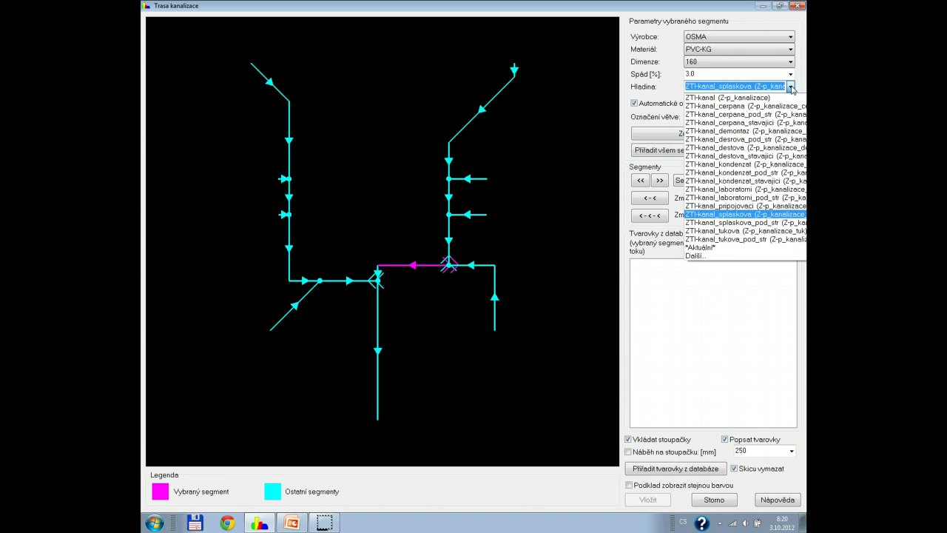
{"action": "left_click", "coordinate": [791, 88]}
{"action": "left_click", "coordinate": [668, 470]}
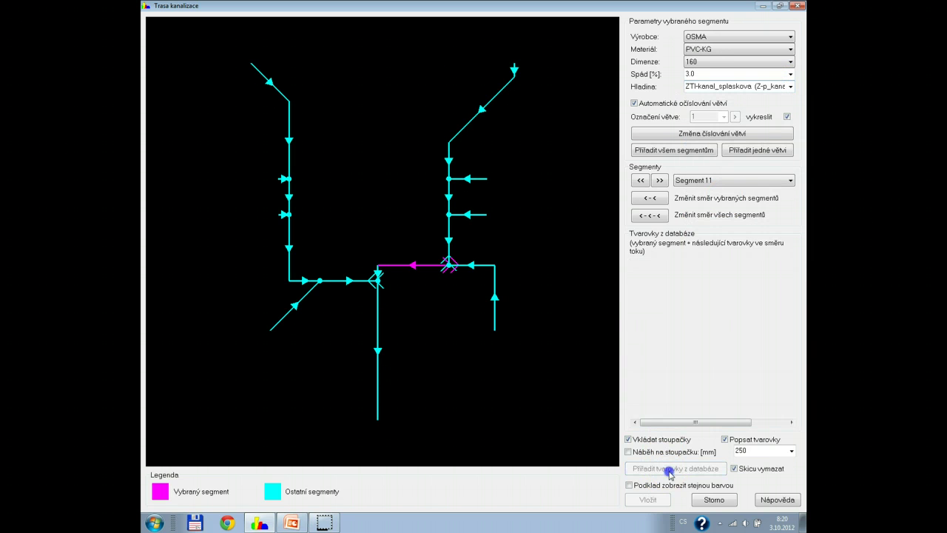
{"action": "left_click", "coordinate": [575, 287]}
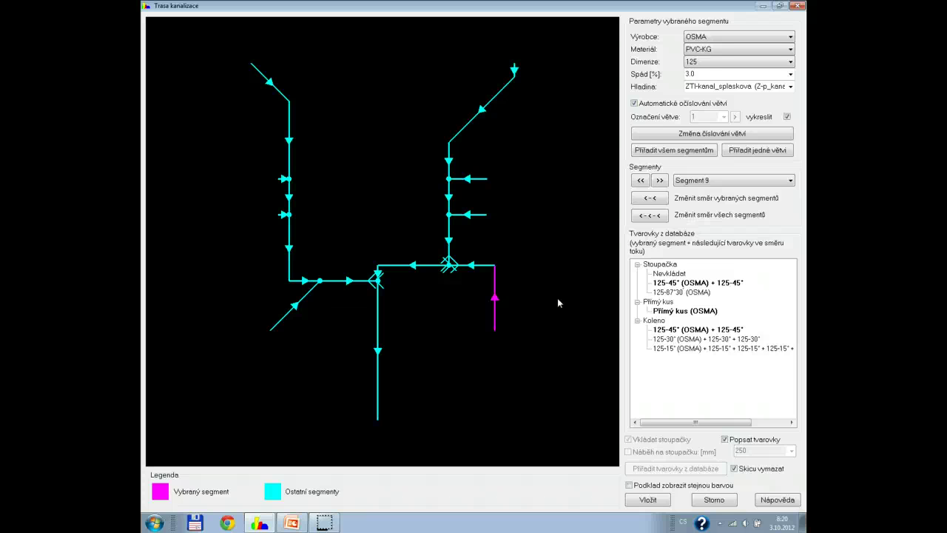
{"action": "left_click", "coordinate": [649, 501]}
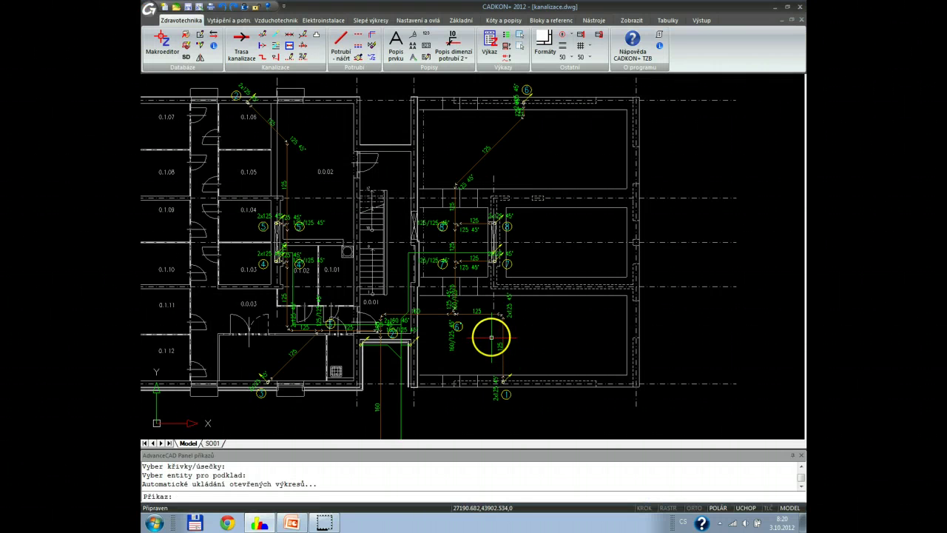
{"action": "type", "text": "re"}
{"action": "key", "text": "Return"}
{"action": "scroll", "coordinate": [466, 333], "scroll_direction": "up", "scroll_amount": 3}
{"action": "scroll", "coordinate": [466, 332], "scroll_direction": "up", "scroll_amount": 2}
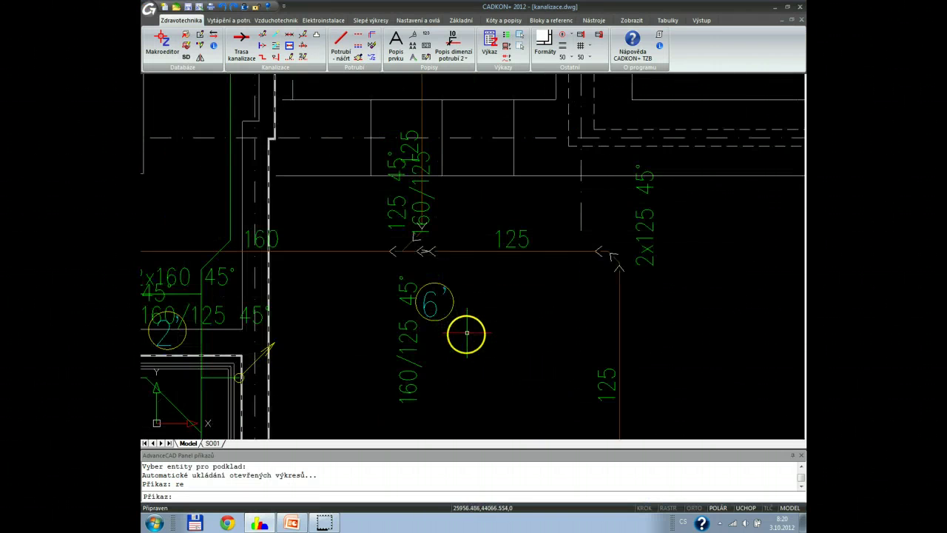
{"action": "middle_click_drag", "start_coordinate": [467, 333], "coordinate": [462, 234]}
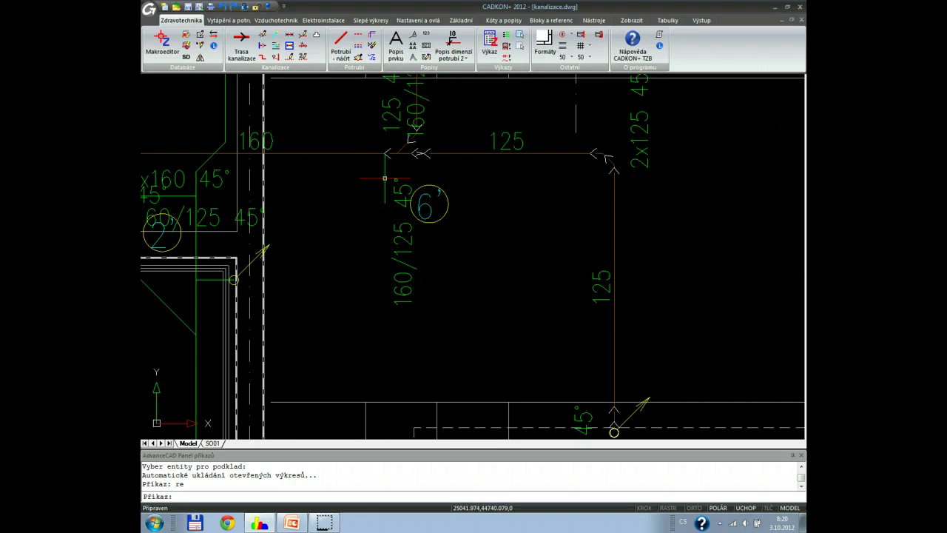
{"action": "scroll", "coordinate": [385, 178], "scroll_direction": "down", "scroll_amount": 2}
{"action": "mouse_move", "coordinate": [408, 148]}
{"action": "middle_mouse_down"}
{"action": "mouse_move", "coordinate": [416, 321]}
{"action": "mouse_move", "coordinate": [421, 237]}
{"action": "mouse_move", "coordinate": [420, 304]}
{"action": "middle_mouse_up"}
{"action": "mouse_move", "coordinate": [429, 213]}
{"action": "middle_mouse_down"}
{"action": "mouse_move", "coordinate": [426, 299]}
{"action": "mouse_move", "coordinate": [422, 185]}
{"action": "mouse_move", "coordinate": [387, 120]}
{"action": "mouse_move", "coordinate": [513, 169]}
{"action": "mouse_move", "coordinate": [516, 157]}
{"action": "middle_mouse_up"}
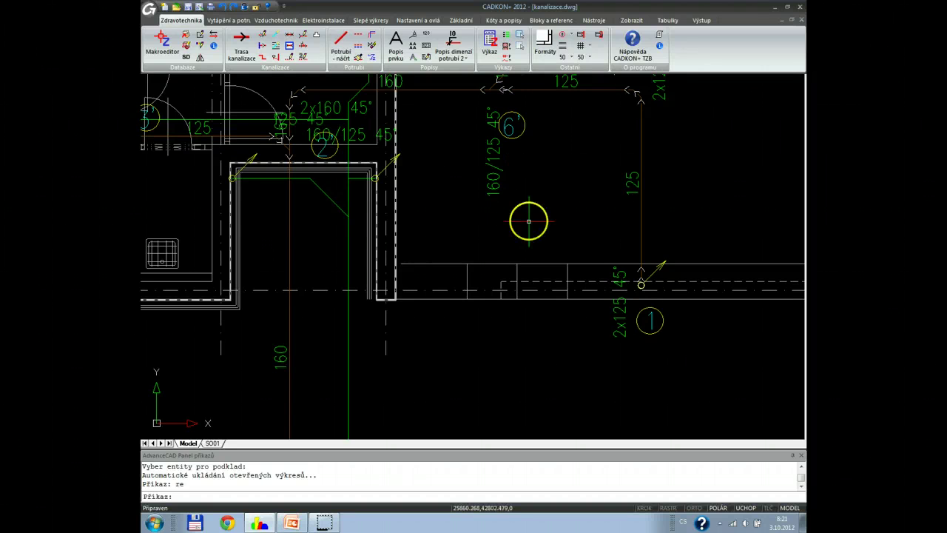
{"action": "scroll", "coordinate": [579, 283], "scroll_direction": "up", "scroll_amount": 2}
Step: Copy the riser symbol at branch 1 leftward along the wall with KO
{"action": "type", "text": "ko"}
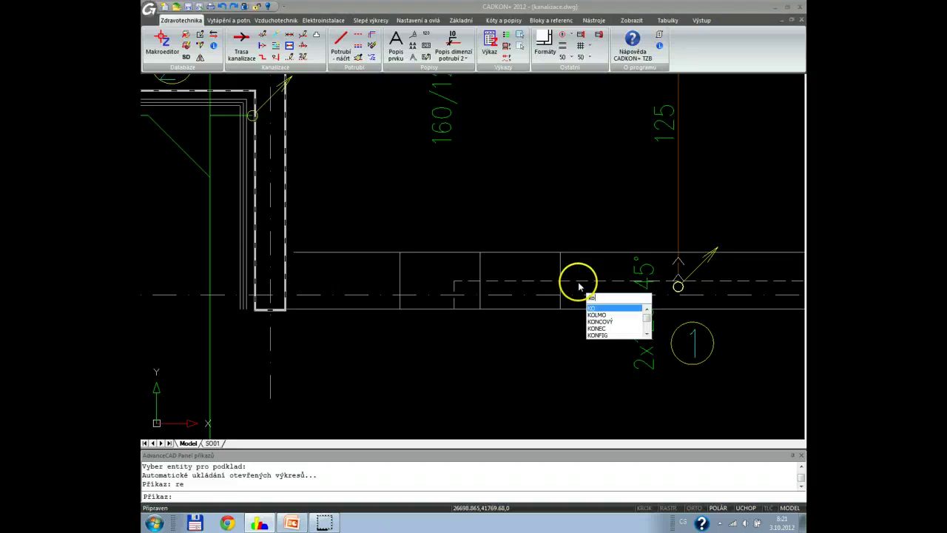
{"action": "key", "text": "Return"}
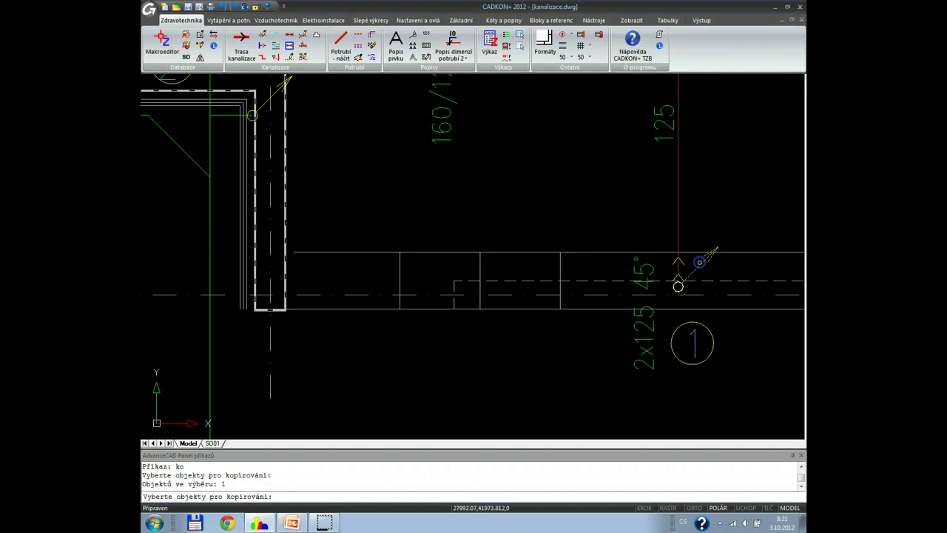
{"action": "left_click", "coordinate": [680, 275]}
{"action": "key", "text": "Return"}
{"action": "left_click", "coordinate": [678, 286]}
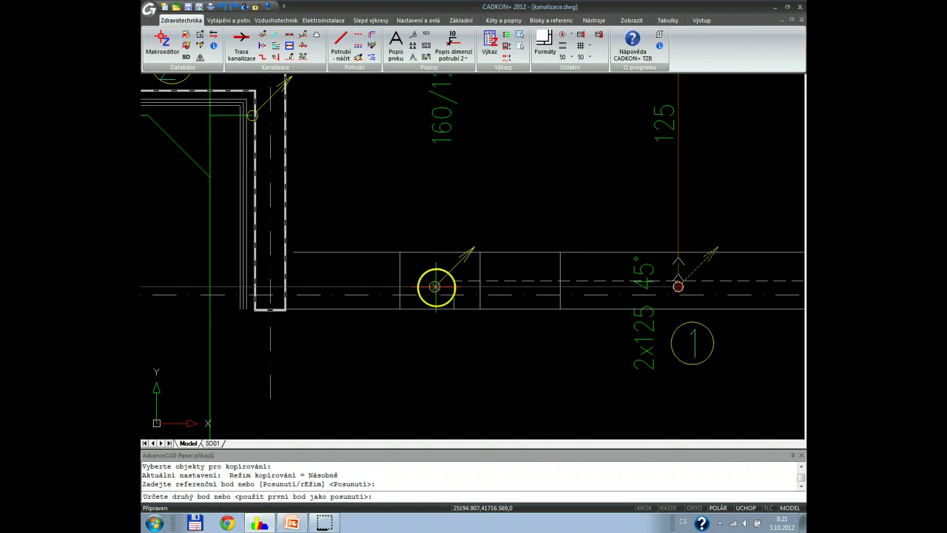
{"action": "left_click", "coordinate": [437, 286]}
{"action": "key", "text": "Escape"}
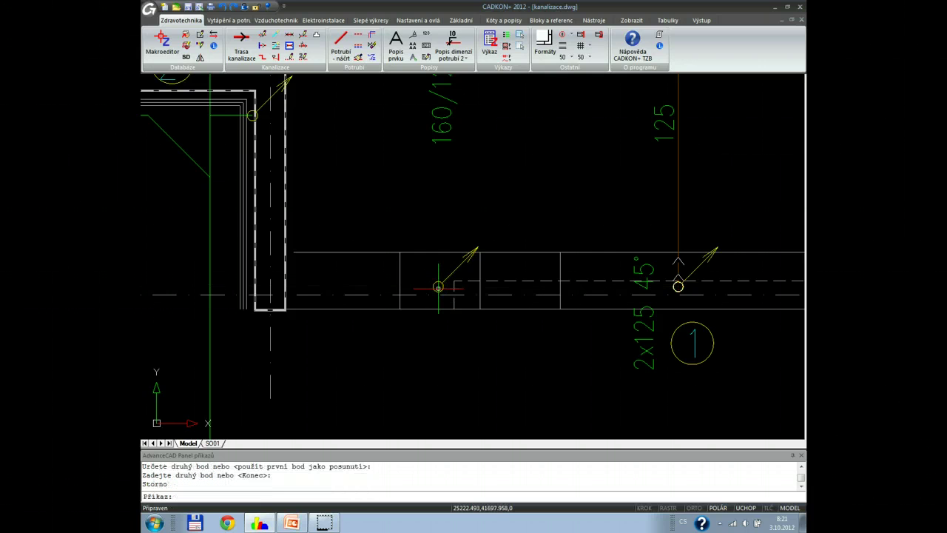
Step: Draw a KŘIVKA polyline from the copied symbol, bending diagonally, up to the 160 pipe
{"action": "type", "text": "kři"}
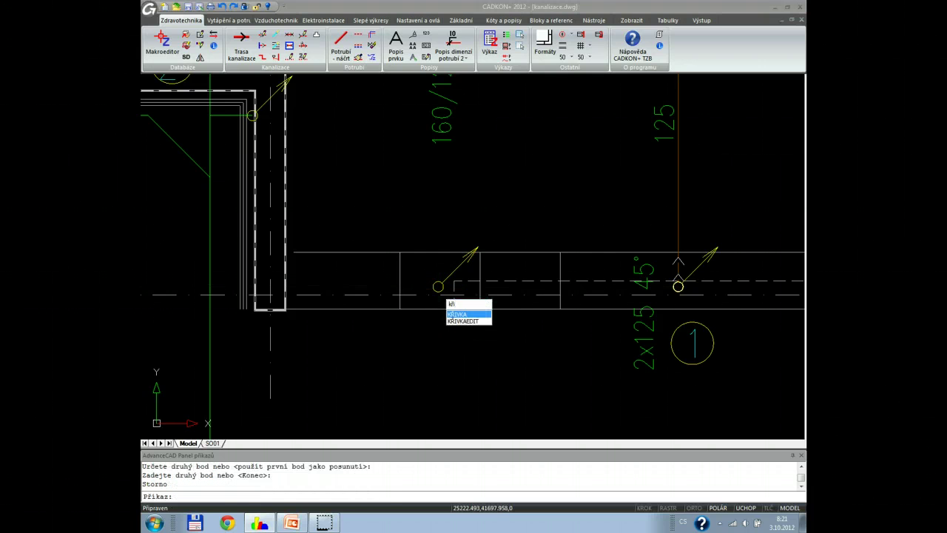
{"action": "key", "text": "Return"}
{"action": "left_click", "coordinate": [438, 287]}
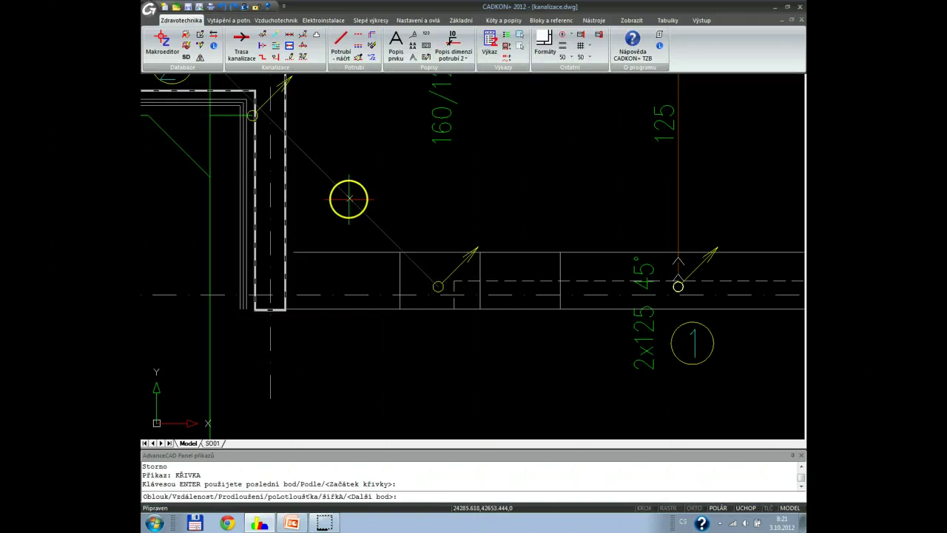
{"action": "left_click", "coordinate": [348, 197]}
{"action": "scroll", "coordinate": [349, 200], "scroll_direction": "down", "scroll_amount": 2}
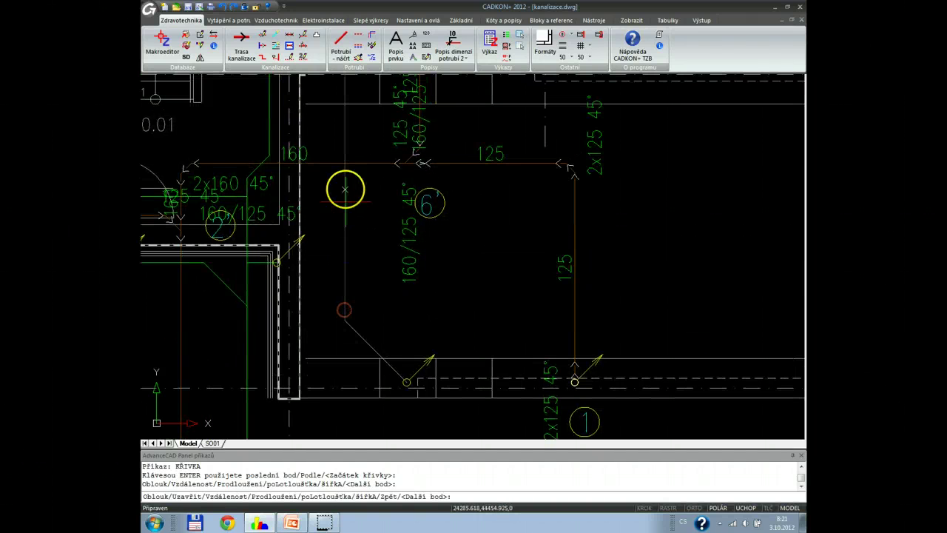
{"action": "left_click", "coordinate": [345, 163]}
{"action": "key", "text": "Return"}
{"action": "middle_click_drag", "start_coordinate": [417, 235], "coordinate": [417, 218]}
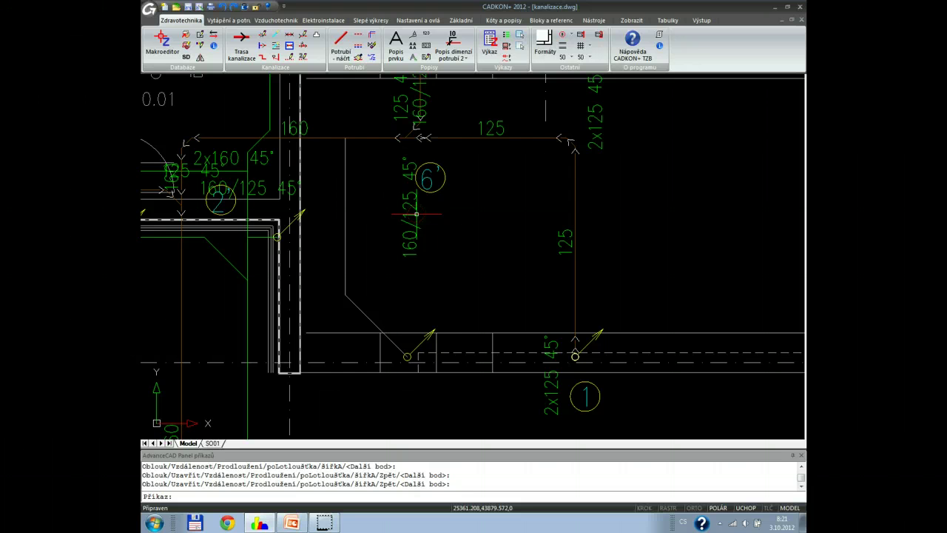
Step: Start Trasa kanalizace-připojení, picking the horizontal 160 main and the new polyline
{"action": "left_click", "coordinate": [263, 44]}
{"action": "left_click", "coordinate": [364, 138]}
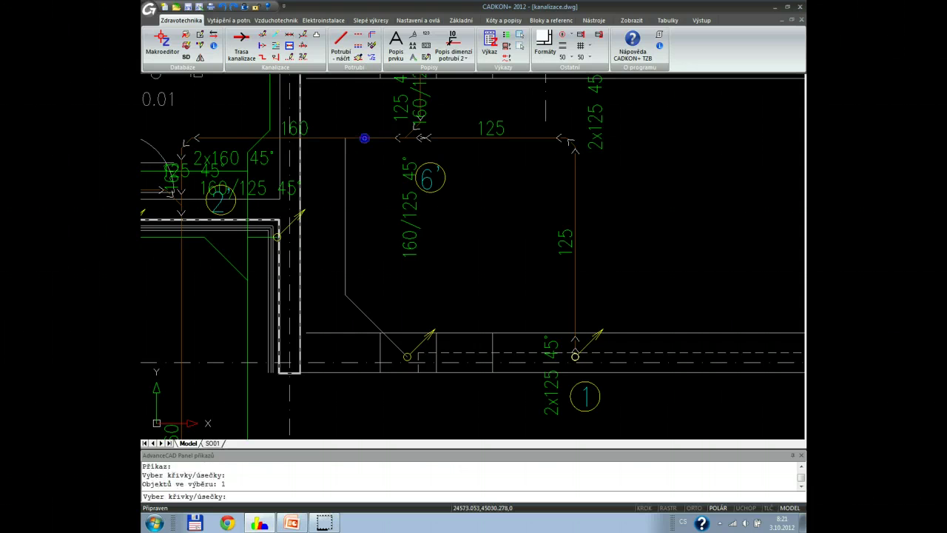
{"action": "left_click_drag", "start_coordinate": [355, 157], "coordinate": [344, 156]}
{"action": "key", "text": "Return"}
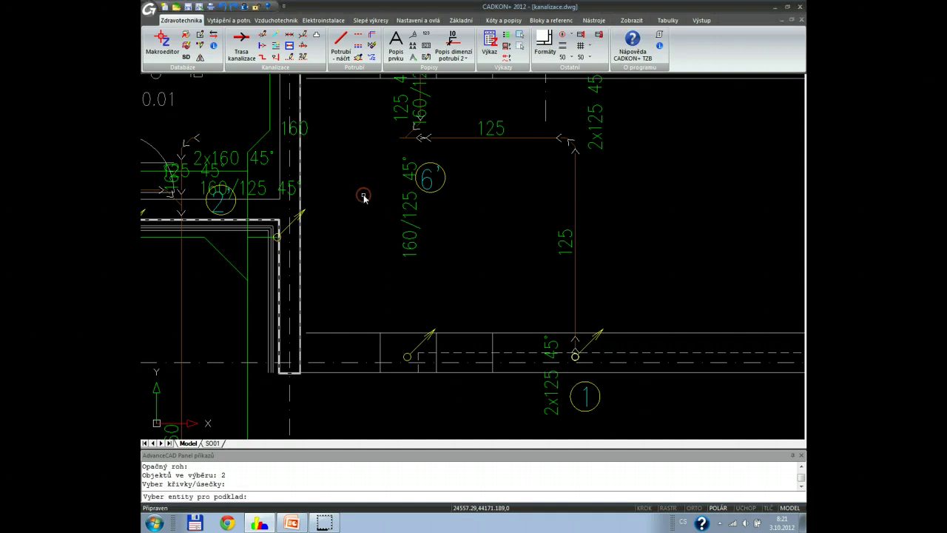
{"action": "key", "text": "Return"}
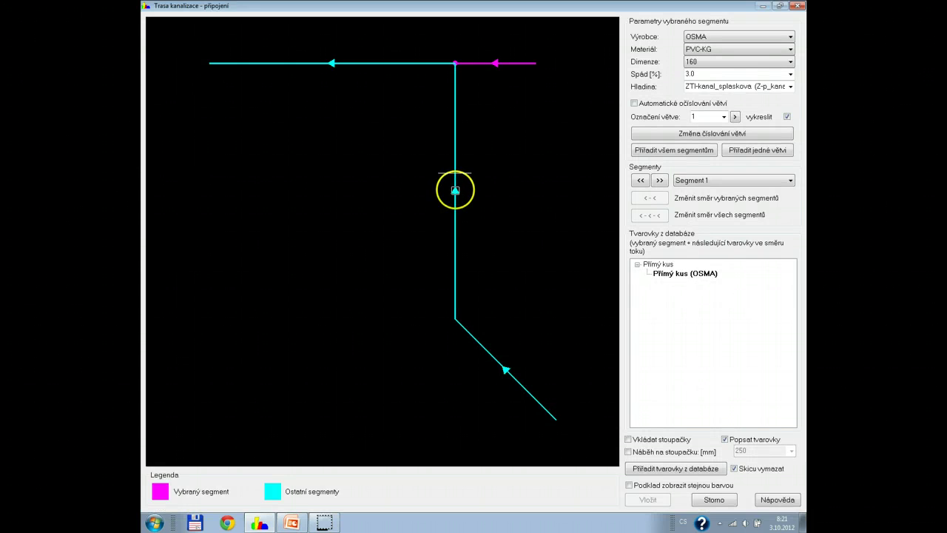
Step: Set both segments of the new branch to DN 125, assign fittings, and insert it
{"action": "left_click", "coordinate": [455, 190]}
{"action": "left_click", "coordinate": [507, 373]}
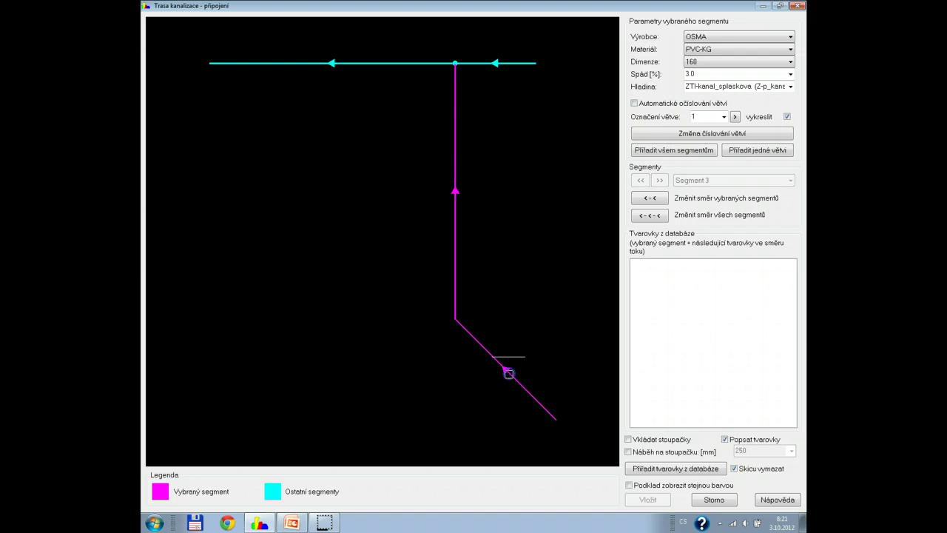
{"action": "left_click", "coordinate": [715, 64]}
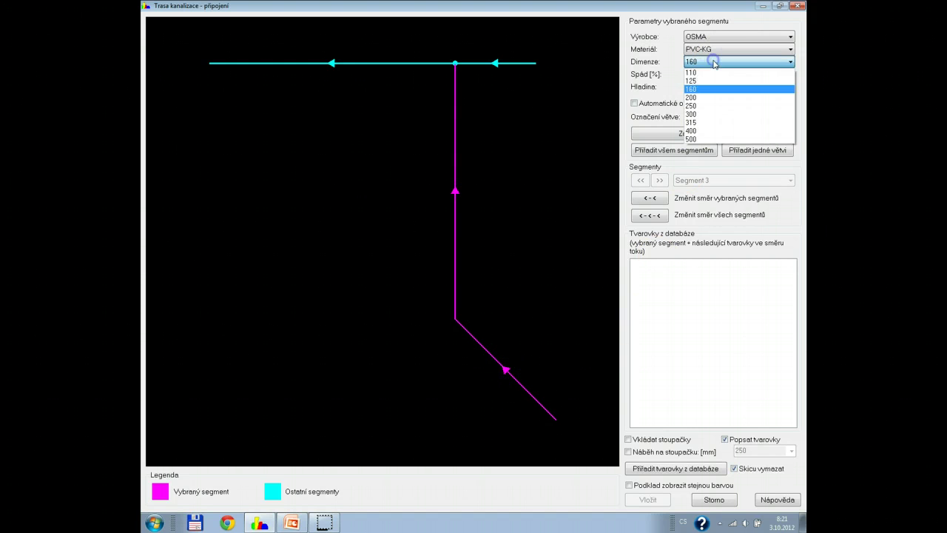
{"action": "left_click", "coordinate": [712, 77]}
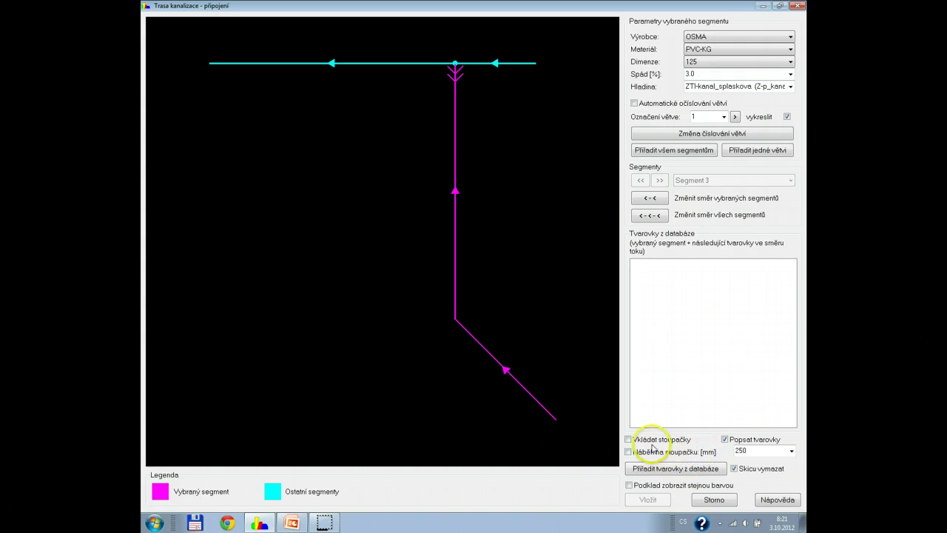
{"action": "left_click", "coordinate": [670, 469]}
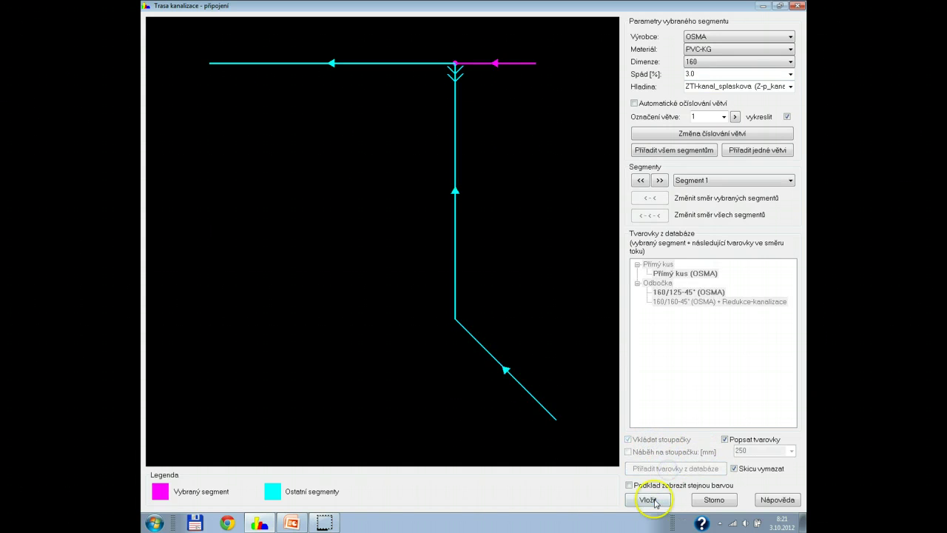
{"action": "left_click", "coordinate": [651, 499]}
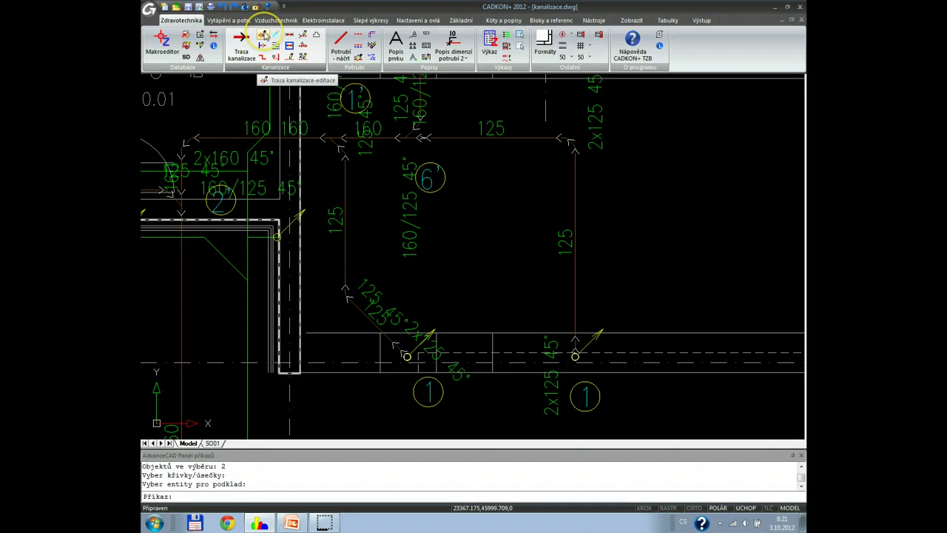
Step: Run Trasa kanalizace-editace and window-select the whole sewer route in the floor plan
{"action": "left_click", "coordinate": [262, 37]}
{"action": "scroll", "coordinate": [443, 213], "scroll_direction": "down", "scroll_amount": 3}
{"action": "scroll", "coordinate": [443, 213], "scroll_direction": "down", "scroll_amount": 3}
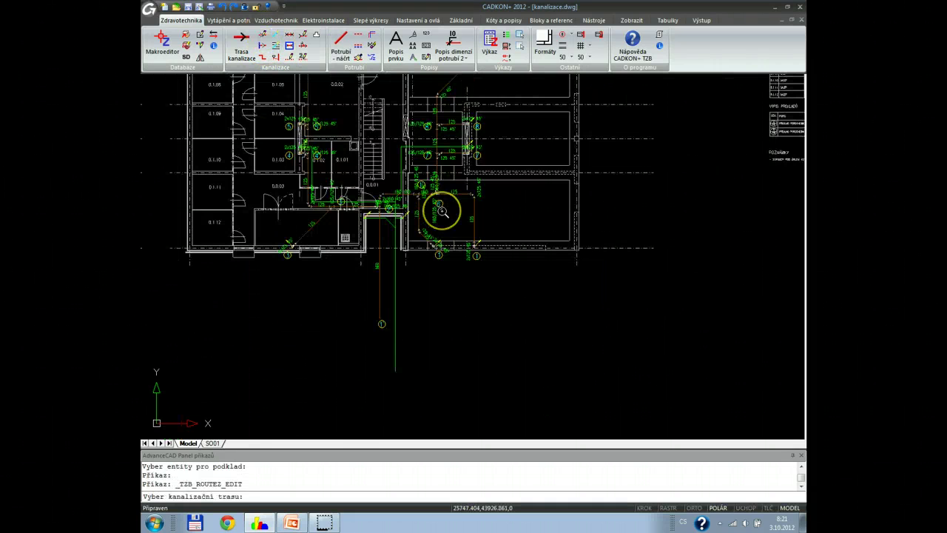
{"action": "scroll", "coordinate": [442, 214], "scroll_direction": "down", "scroll_amount": 3}
{"action": "left_click", "coordinate": [289, 134]}
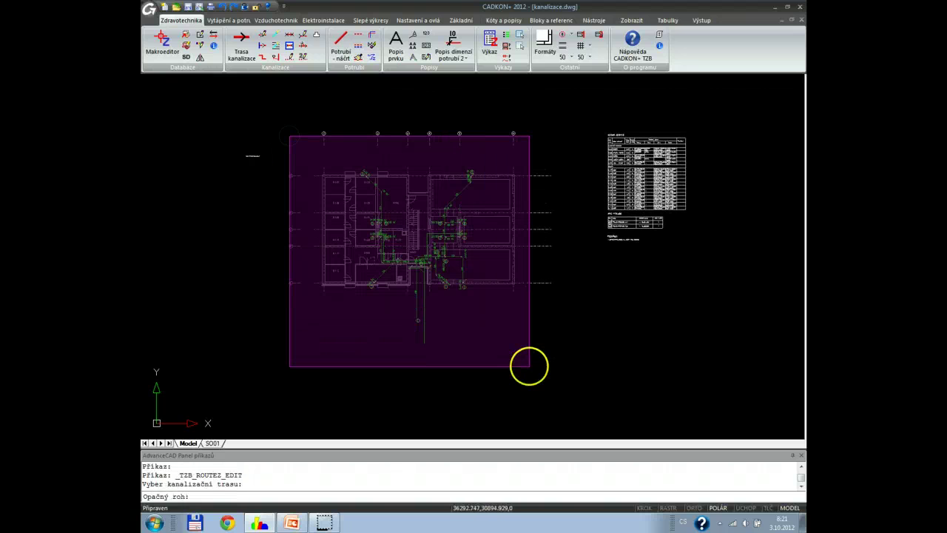
{"action": "left_click", "coordinate": [528, 366]}
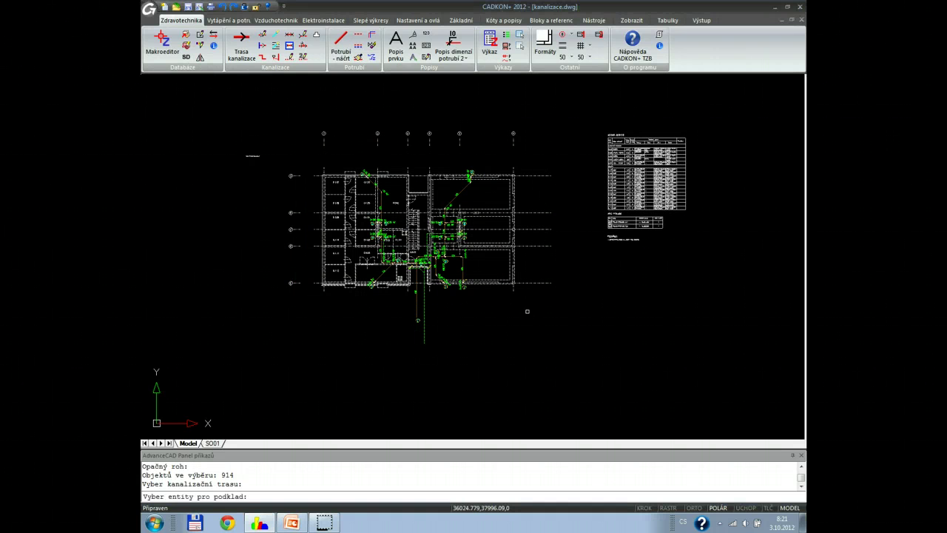
{"action": "right_click", "coordinate": [528, 312]}
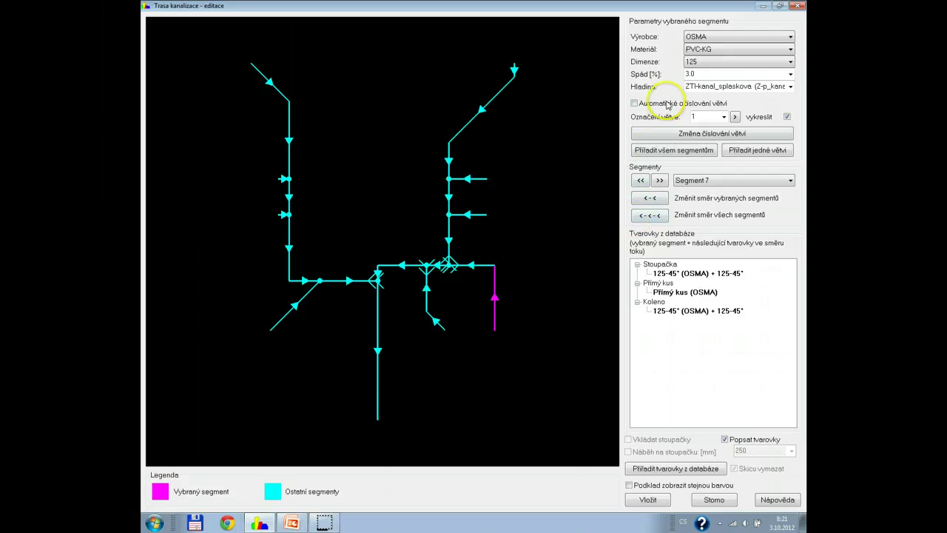
Step: Tick Automatické očíslování větví, re-insert the route, and regenerate the display with RE
{"action": "left_click", "coordinate": [665, 467]}
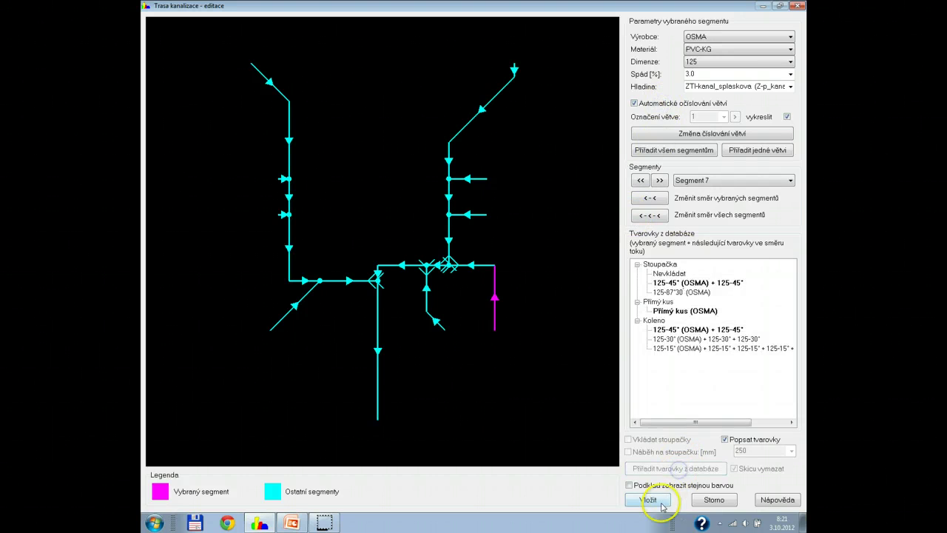
{"action": "left_click", "coordinate": [661, 500]}
{"action": "left_click", "coordinate": [447, 281]}
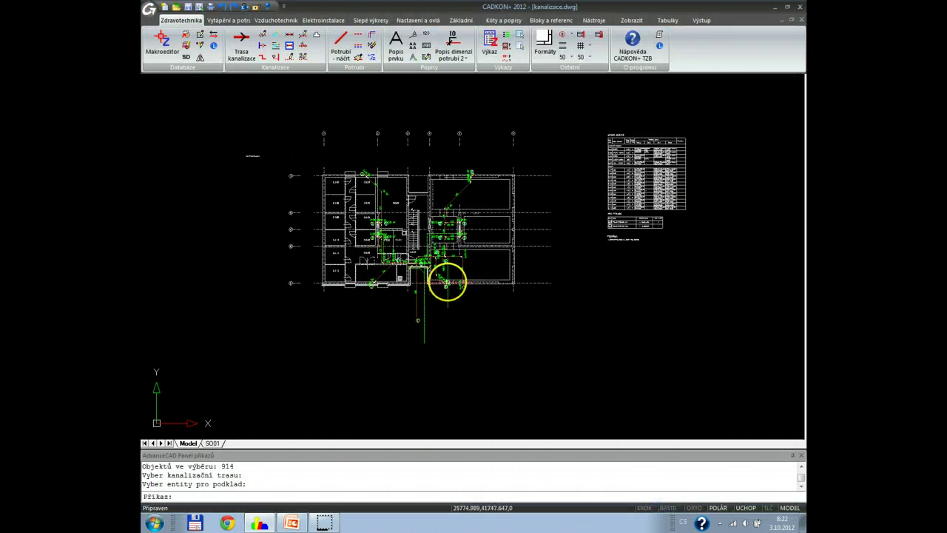
{"action": "type", "text": "re"}
{"action": "key", "text": "Return"}
{"action": "scroll", "coordinate": [446, 284], "scroll_direction": "up", "scroll_amount": 2}
Step: Draw a long horizontal KŘIVKA baseline below the floor plan
{"action": "scroll", "coordinate": [444, 290], "scroll_direction": "up", "scroll_amount": 4}
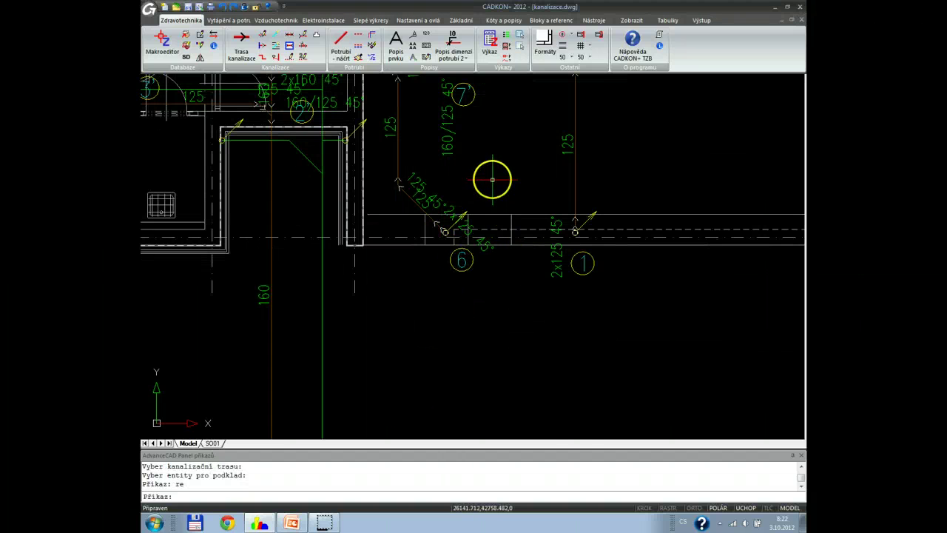
{"action": "middle_click_drag", "start_coordinate": [491, 179], "coordinate": [490, 348]}
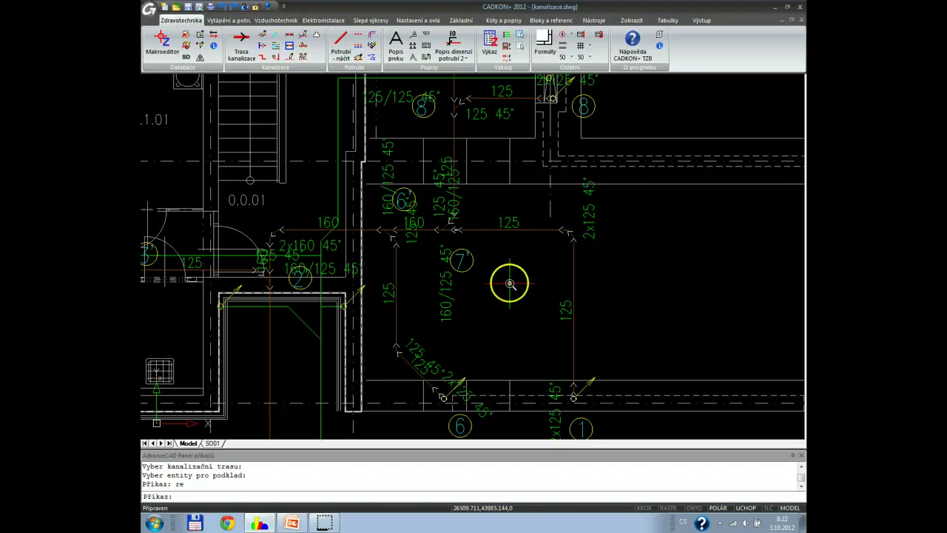
{"action": "scroll", "coordinate": [509, 283], "scroll_direction": "down", "scroll_amount": 3}
{"action": "scroll", "coordinate": [555, 170], "scroll_direction": "down", "scroll_amount": 2}
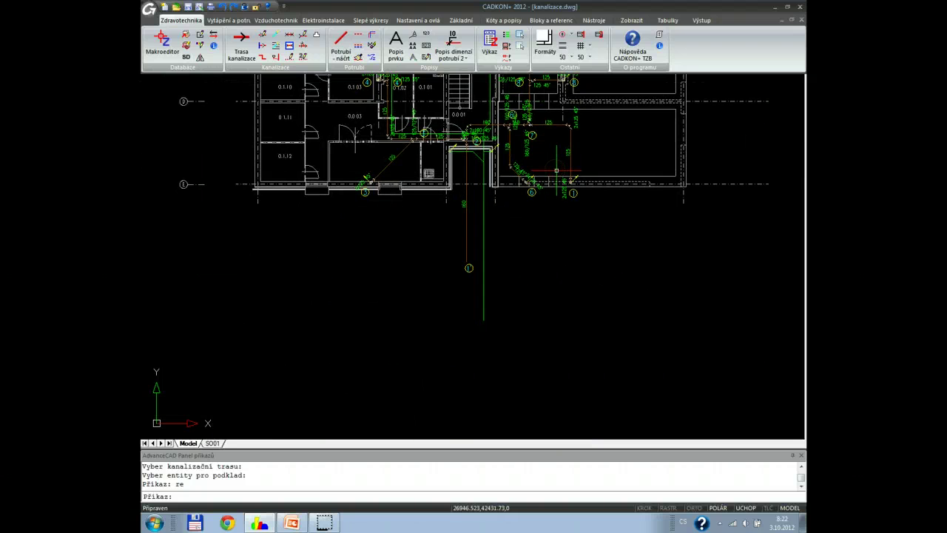
{"action": "type", "text": "kř"}
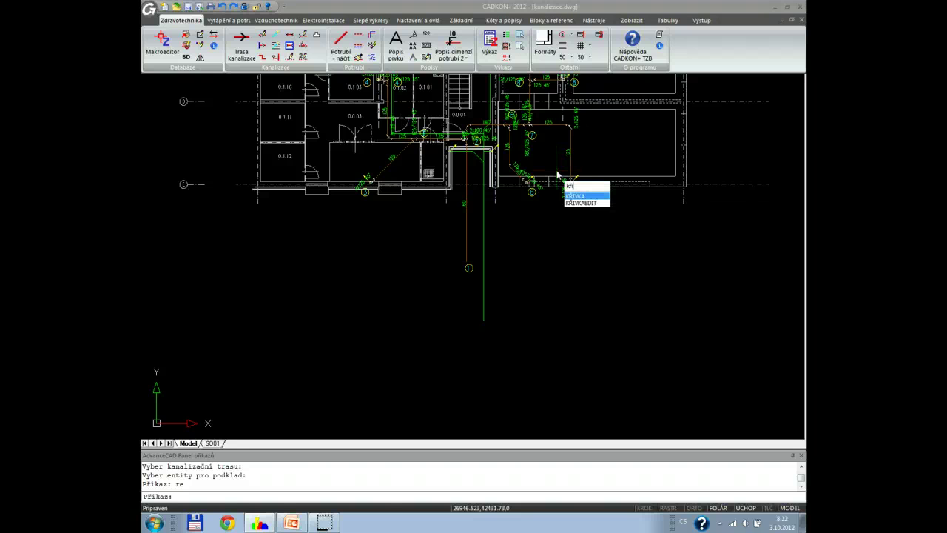
{"action": "key", "text": "Return"}
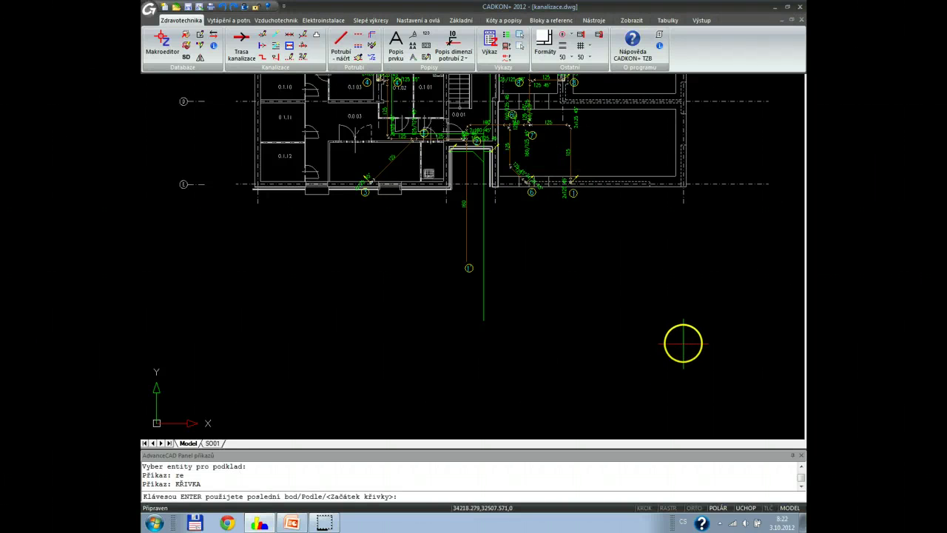
{"action": "left_click", "coordinate": [681, 343]}
{"action": "left_click", "coordinate": [200, 343]}
{"action": "key", "text": "Return"}
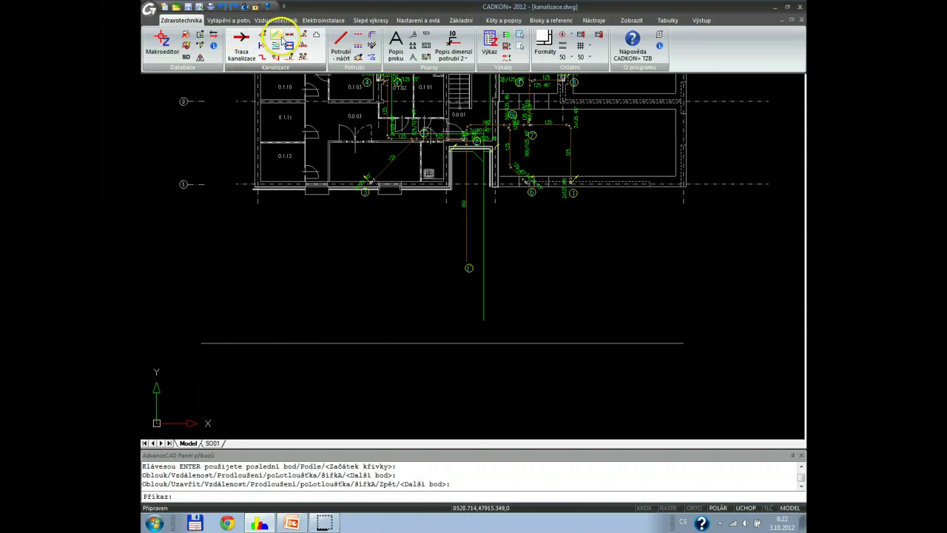
Step: Generate a developed sewer section from the baseline's right end, selecting the connected drain pipes
{"action": "left_click", "coordinate": [275, 34]}
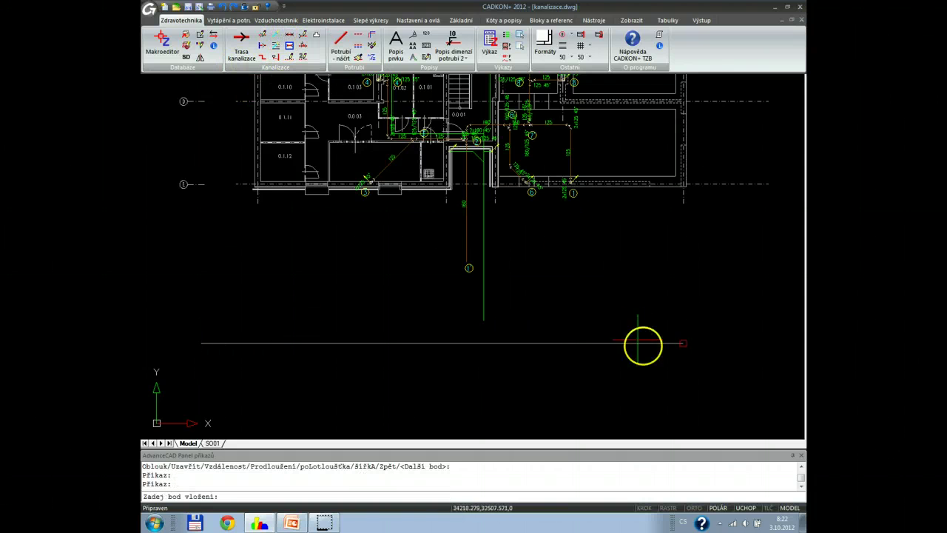
{"action": "left_click", "coordinate": [680, 343]}
{"action": "left_click", "coordinate": [466, 227]}
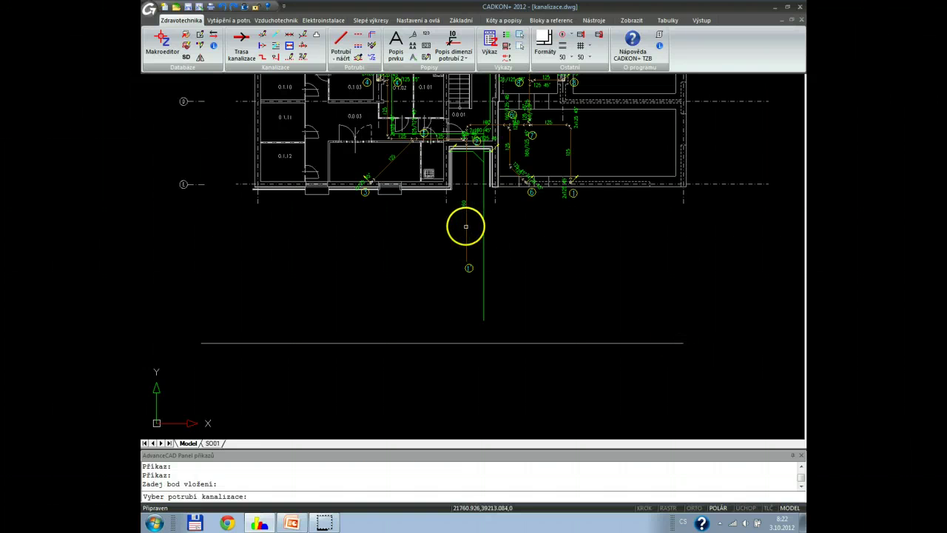
{"action": "left_click_drag", "start_coordinate": [613, 307], "coordinate": [410, 96]}
{"action": "right_click", "coordinate": [433, 205]}
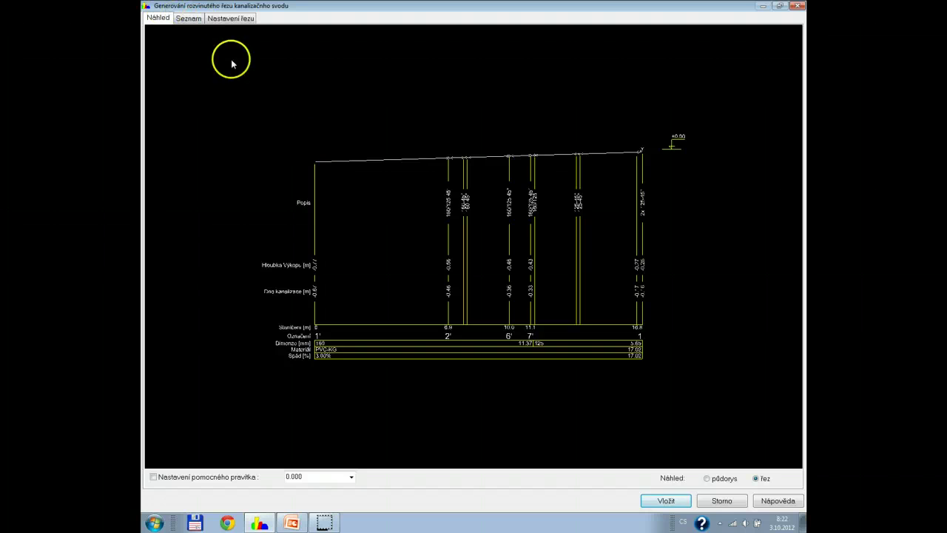
Step: In the Seznam list, set row 16's Kon.výška to -1, then insert the section
{"action": "scroll", "coordinate": [383, 163], "scroll_direction": "up", "scroll_amount": 1}
{"action": "scroll", "coordinate": [383, 163], "scroll_direction": "up", "scroll_amount": 1}
{"action": "scroll", "coordinate": [383, 163], "scroll_direction": "up", "scroll_amount": 1}
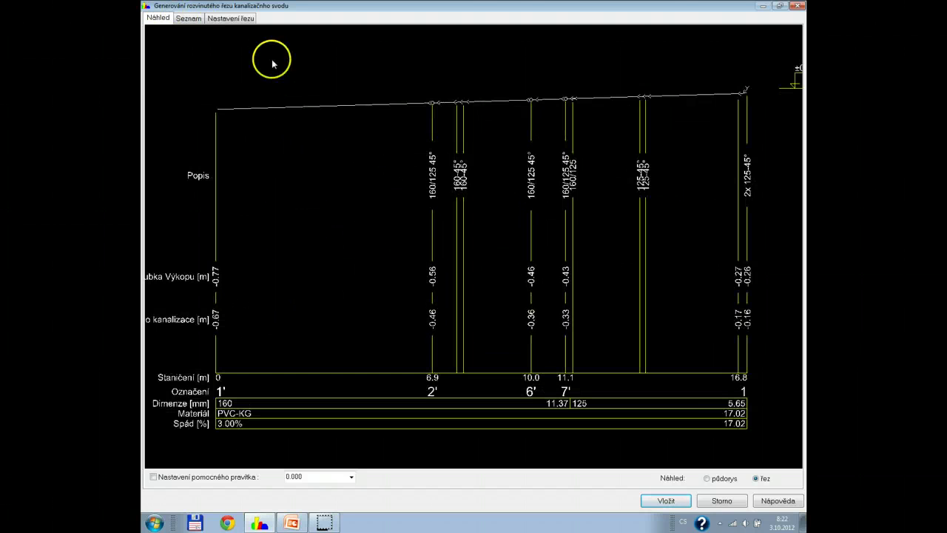
{"action": "left_click", "coordinate": [181, 21]}
{"action": "double_click", "coordinate": [361, 194]}
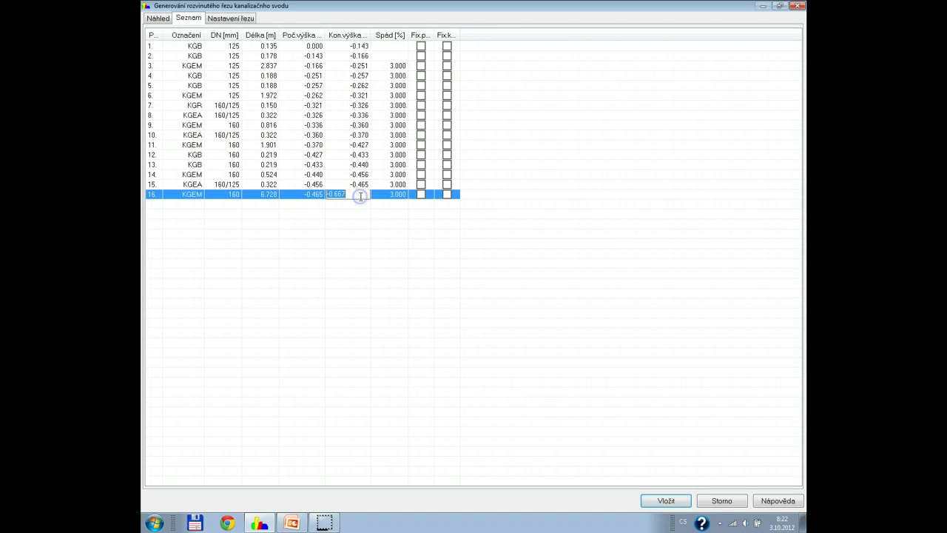
{"action": "type", "text": "-1.000"}
{"action": "key", "text": "Return"}
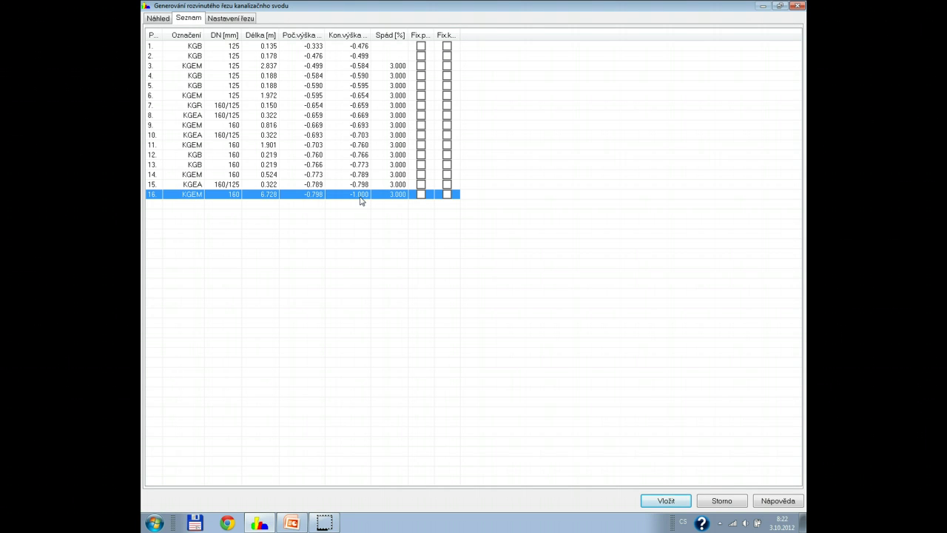
{"action": "left_click", "coordinate": [665, 500]}
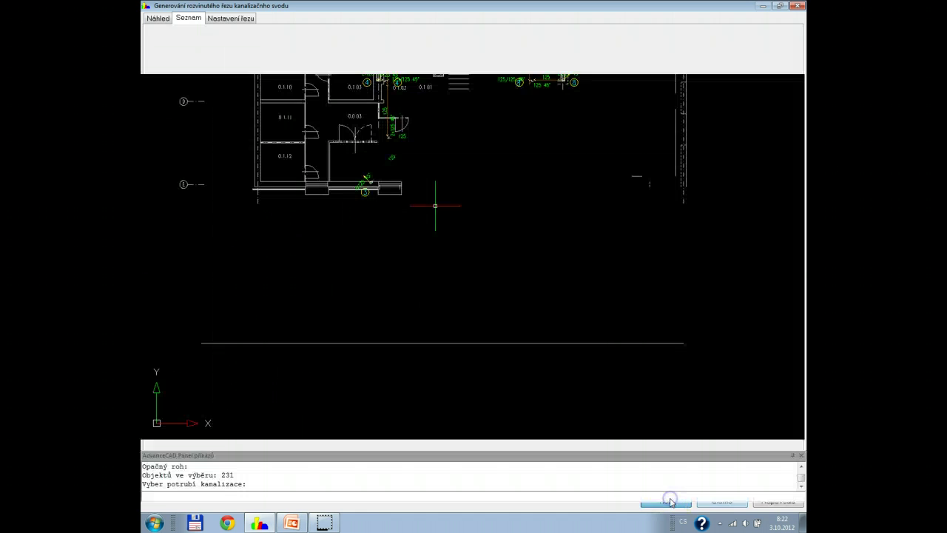
Step: Place the first sewer longitudinal profile on the top baseline with a nearest-point snap
{"action": "scroll", "coordinate": [545, 211], "scroll_direction": "up", "scroll_amount": 3}
{"action": "scroll", "coordinate": [539, 226], "scroll_direction": "up", "scroll_amount": 2}
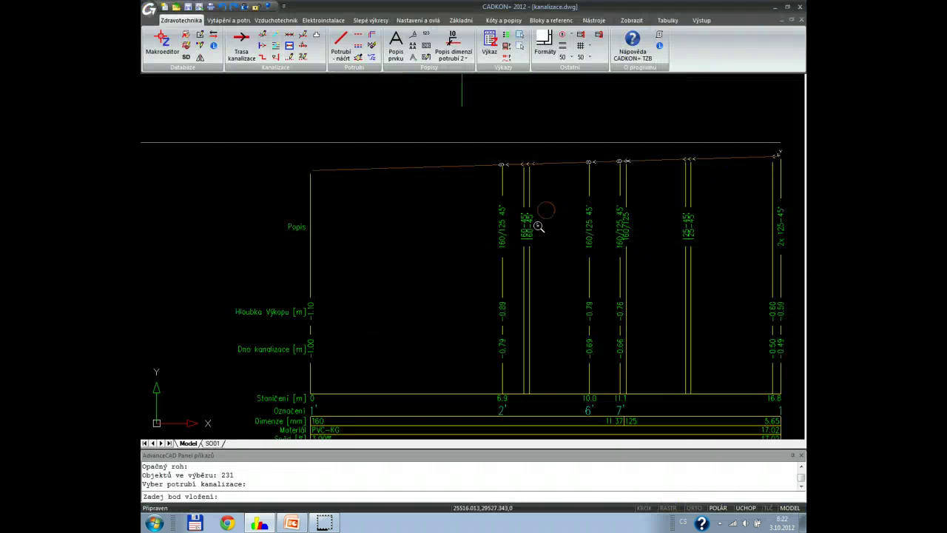
{"action": "middle_click_drag", "start_coordinate": [533, 258], "coordinate": [521, 233]}
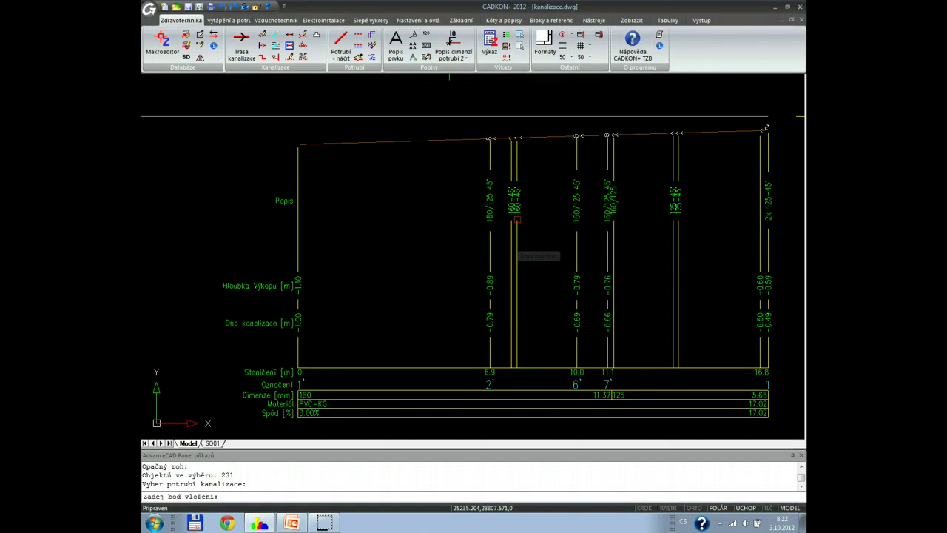
{"action": "right_click", "coordinate": [403, 205], "text": "shift"}
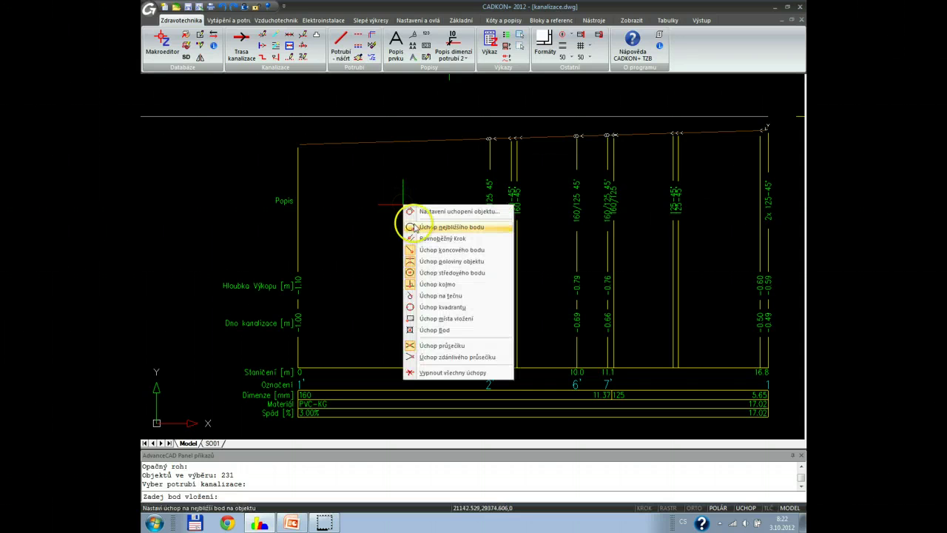
{"action": "left_click", "coordinate": [432, 231]}
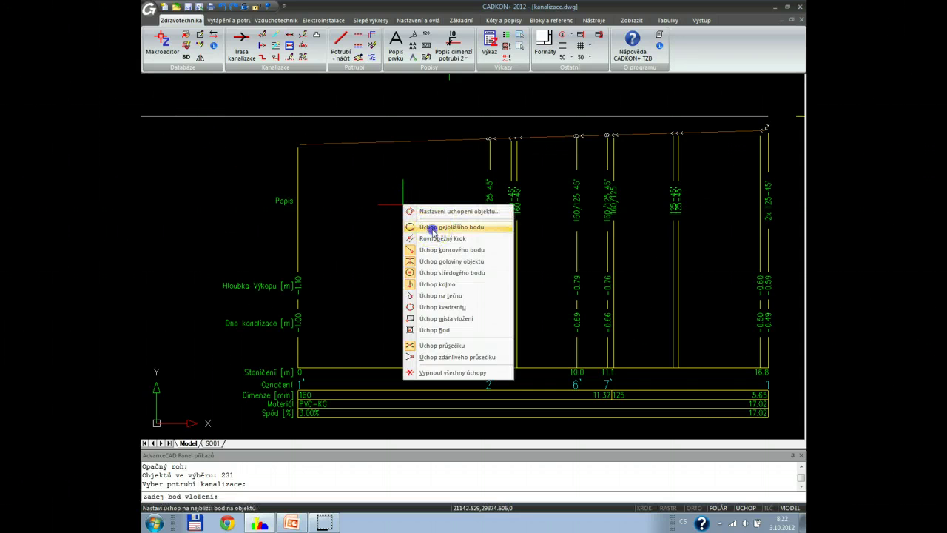
{"action": "left_click", "coordinate": [169, 119]}
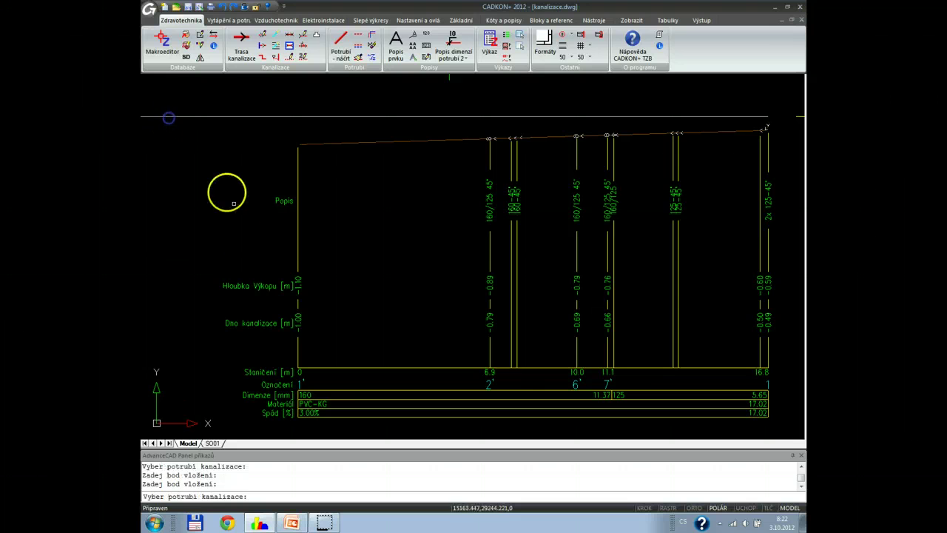
Step: Pick a pipe of the next drain and begin a selection window over the plan
{"action": "scroll", "coordinate": [226, 192], "scroll_direction": "down", "scroll_amount": 3}
{"action": "scroll", "coordinate": [363, 201], "scroll_direction": "up", "scroll_amount": 5}
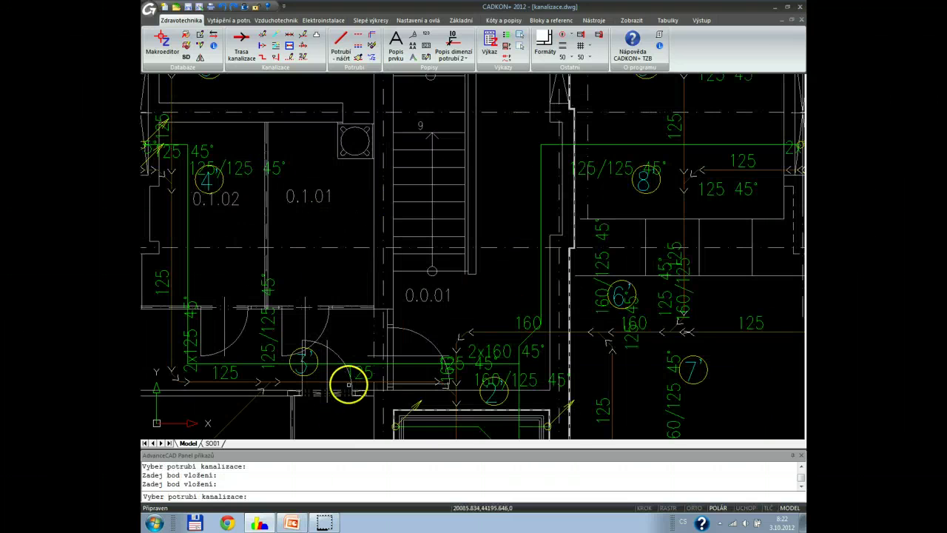
{"action": "middle_click_drag", "start_coordinate": [348, 384], "coordinate": [409, 282]}
{"action": "left_click", "coordinate": [395, 279]}
{"action": "scroll", "coordinate": [406, 322], "scroll_direction": "down", "scroll_amount": 3}
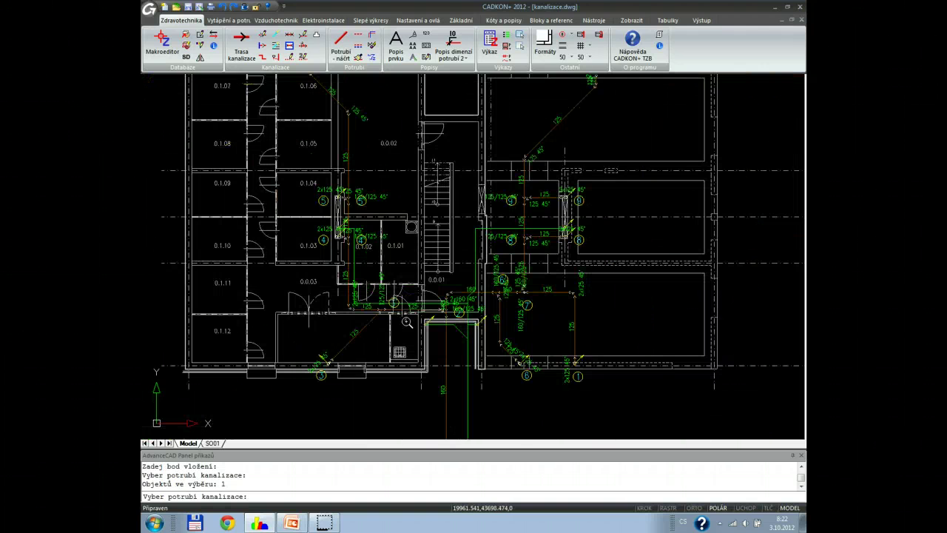
{"action": "scroll", "coordinate": [406, 322], "scroll_direction": "down", "scroll_amount": 3}
{"action": "left_click", "coordinate": [326, 172]}
Step: Finish selecting the drain's pipes and accept the second sewer section in the preview
{"action": "left_click", "coordinate": [532, 393]}
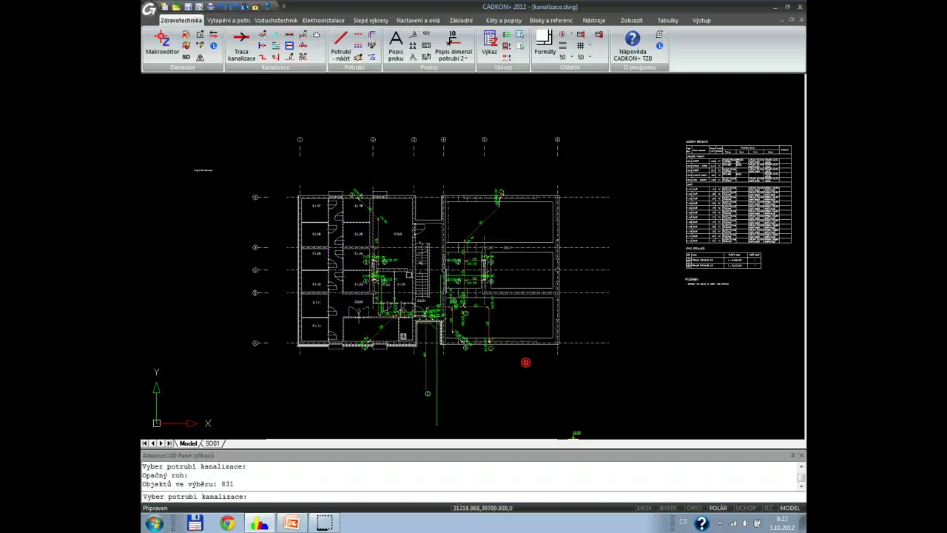
{"action": "right_click", "coordinate": [525, 362]}
{"action": "left_click", "coordinate": [666, 500]}
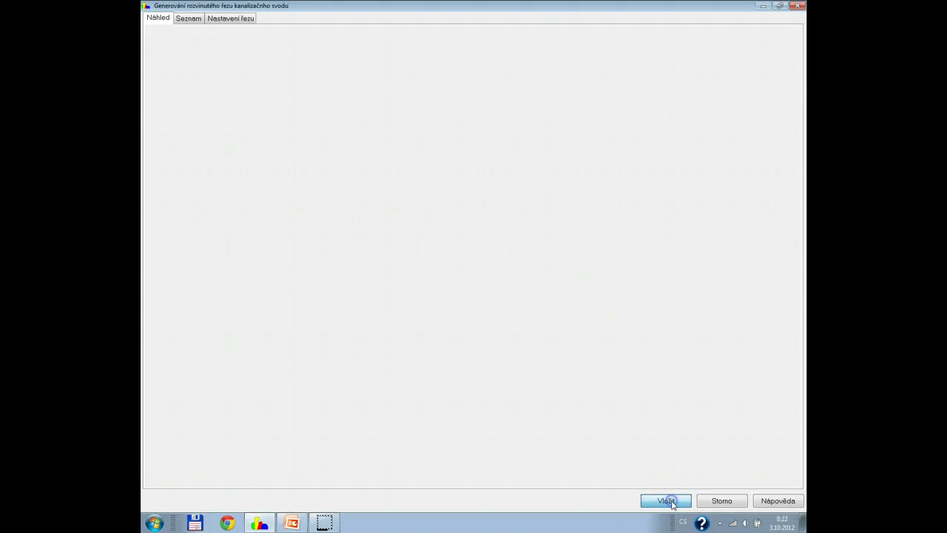
Step: Set the second profile beside the first below the plan and end the insertion
{"action": "middle_click_drag", "start_coordinate": [395, 363], "coordinate": [416, 138]}
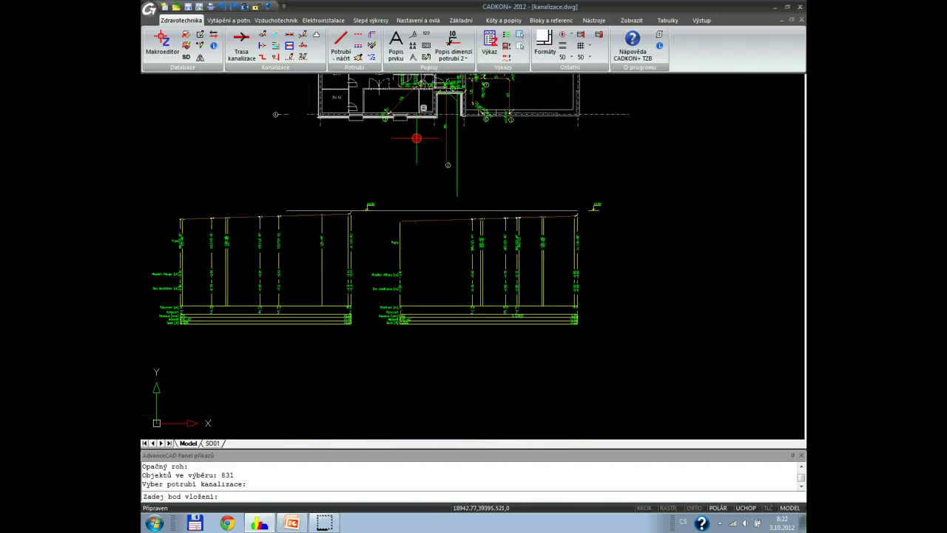
{"action": "scroll", "coordinate": [268, 224], "scroll_direction": "up", "scroll_amount": 2}
{"action": "scroll", "coordinate": [289, 264], "scroll_direction": "up", "scroll_amount": 2}
{"action": "mouse_move", "coordinate": [456, 235]}
{"action": "middle_mouse_down"}
{"action": "mouse_move", "coordinate": [481, 230]}
{"action": "mouse_move", "coordinate": [464, 227]}
{"action": "middle_mouse_up"}
{"action": "key", "text": "Escape"}
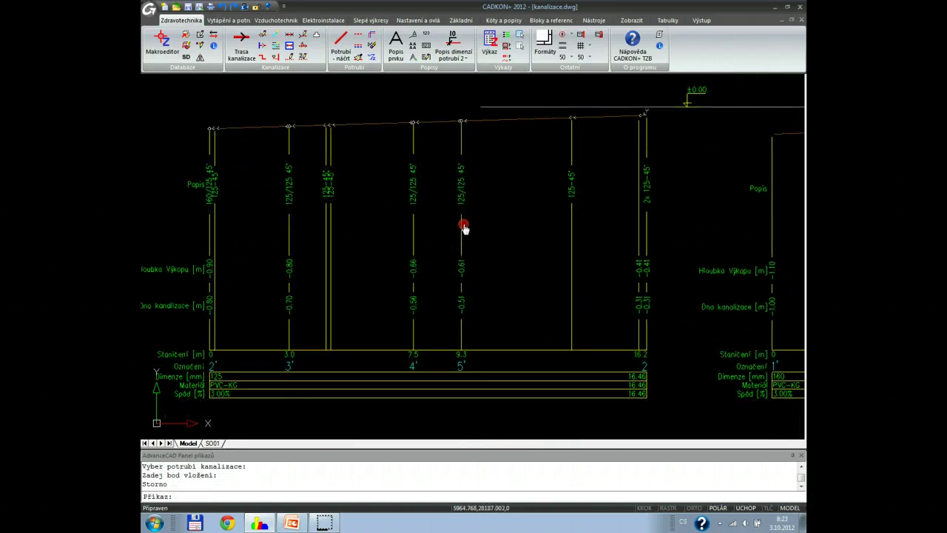
{"action": "scroll", "coordinate": [463, 237], "scroll_direction": "down", "scroll_amount": 2}
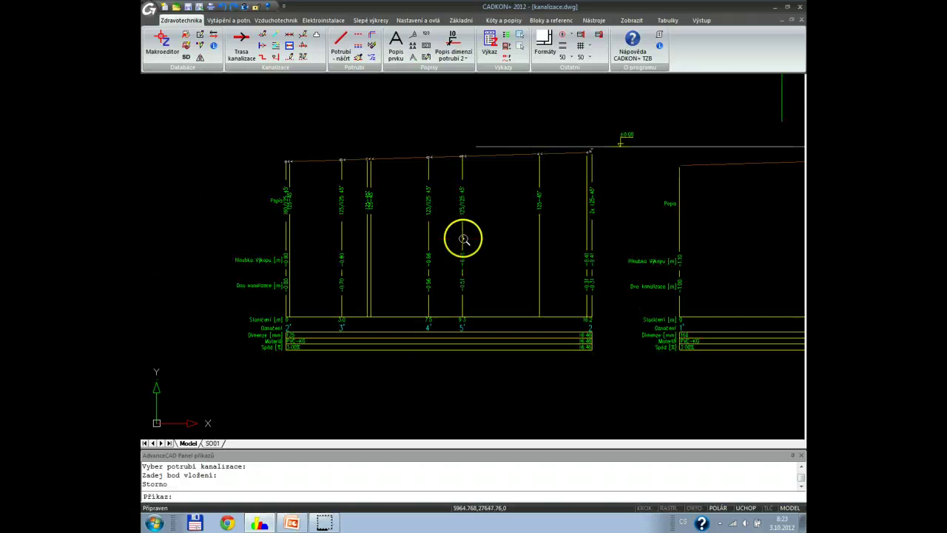
{"action": "scroll", "coordinate": [490, 204], "scroll_direction": "down", "scroll_amount": 4}
{"action": "middle_click_drag", "start_coordinate": [491, 205], "coordinate": [422, 307]}
Step: Run Výkaz on the sewer plan and profiles, set the table's insertion point, and confirm the options
{"action": "left_click", "coordinate": [489, 46]}
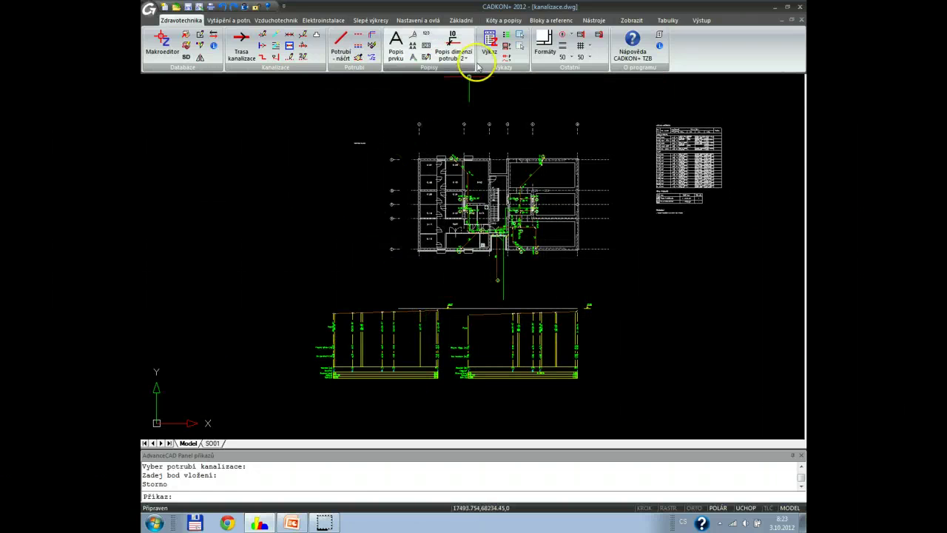
{"action": "mouse_move", "coordinate": [385, 97]}
{"action": "left_mouse_down"}
{"action": "mouse_move", "coordinate": [554, 287]}
{"action": "mouse_move", "coordinate": [592, 295]}
{"action": "left_mouse_up"}
{"action": "key", "text": "Return"}
{"action": "left_click", "coordinate": [593, 280]}
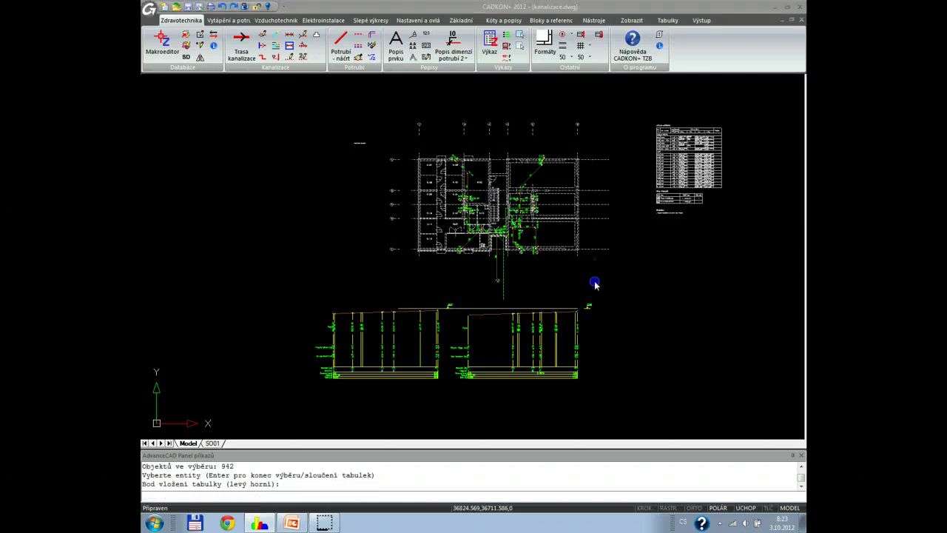
{"action": "left_click", "coordinate": [447, 318]}
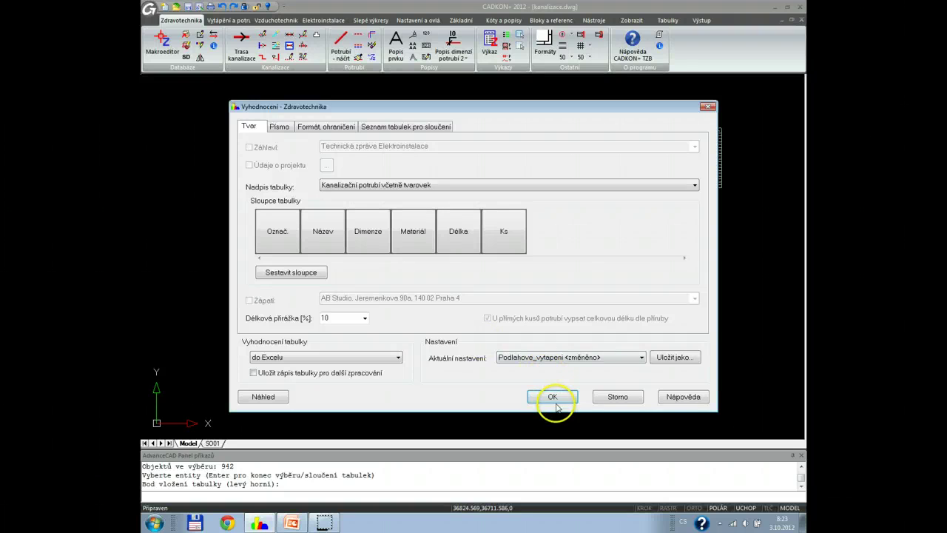
Step: Export the sewer bill to Excel, select cells C4:E4 and C7:E7, then return to CADKON+
{"action": "left_click", "coordinate": [562, 397]}
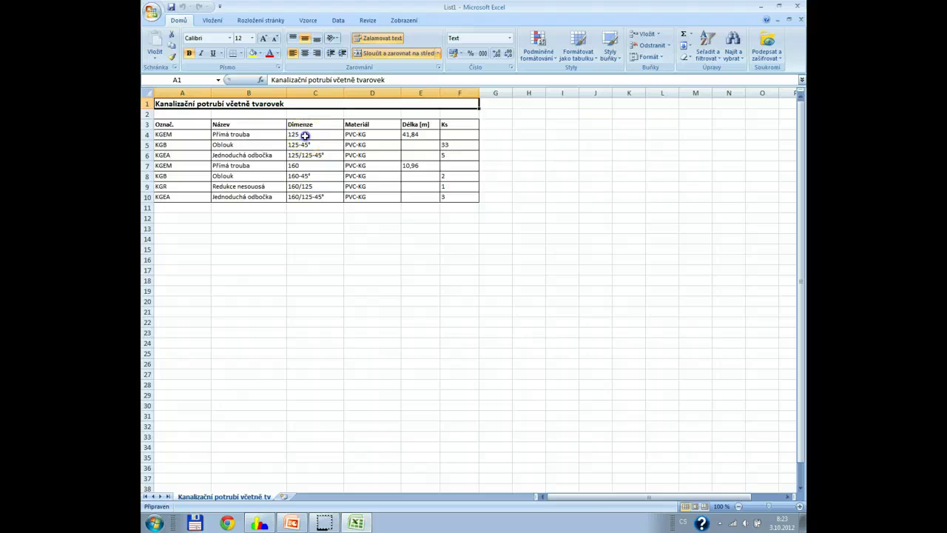
{"action": "left_click_drag", "start_coordinate": [314, 134], "coordinate": [431, 135]}
{"action": "left_click_drag", "start_coordinate": [306, 166], "coordinate": [403, 169]}
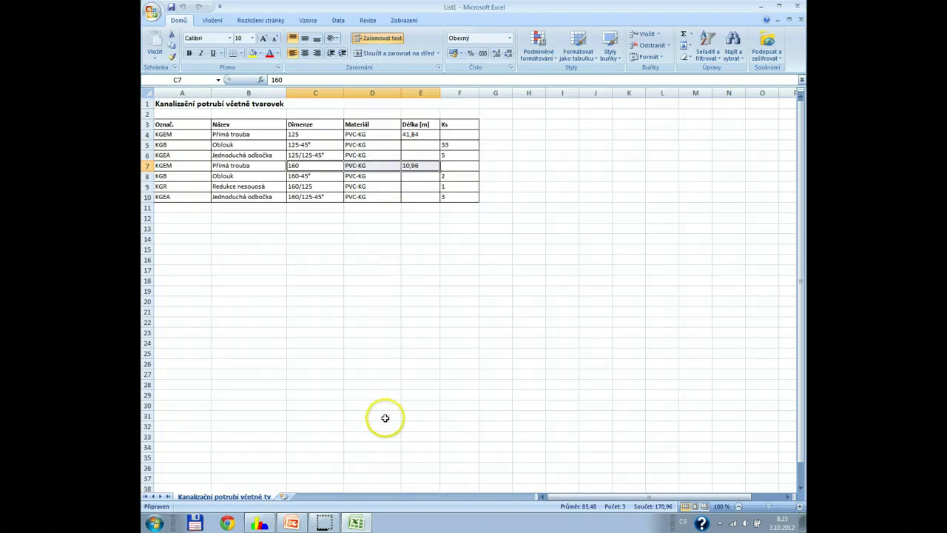
{"action": "left_click", "coordinate": [268, 522]}
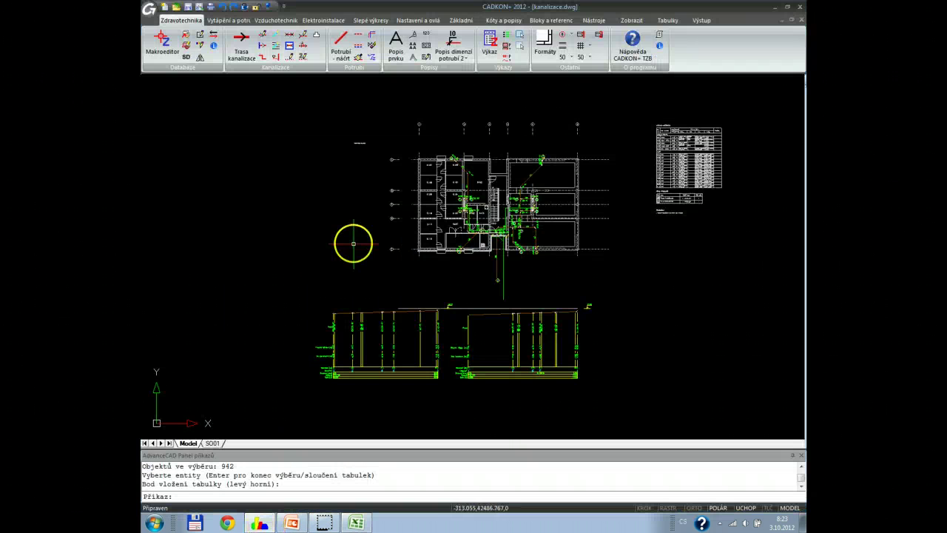
Step: Switch to voda.dwg and pick the first two water-route sketch lines for pipe drawing
{"action": "key", "text": "ctrl+Tab"}
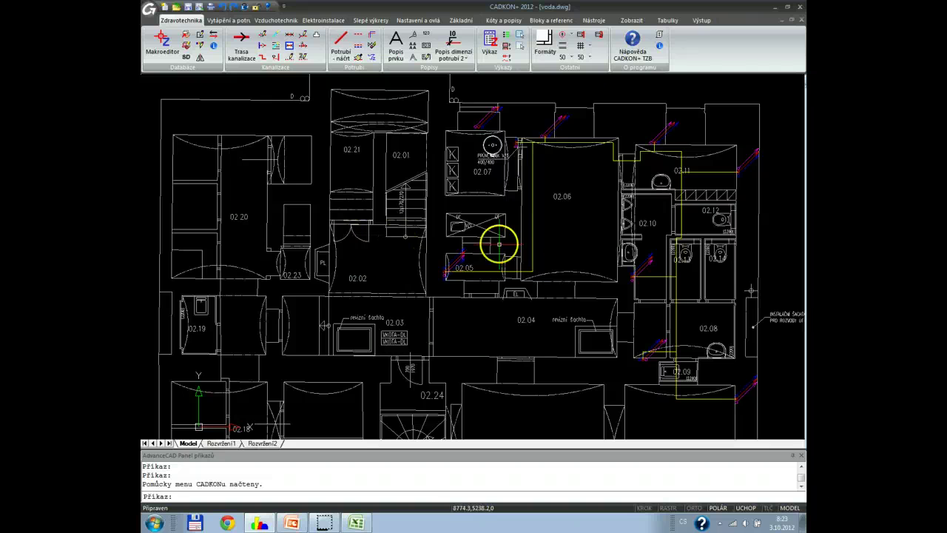
{"action": "middle_click_drag", "start_coordinate": [501, 239], "coordinate": [382, 247]}
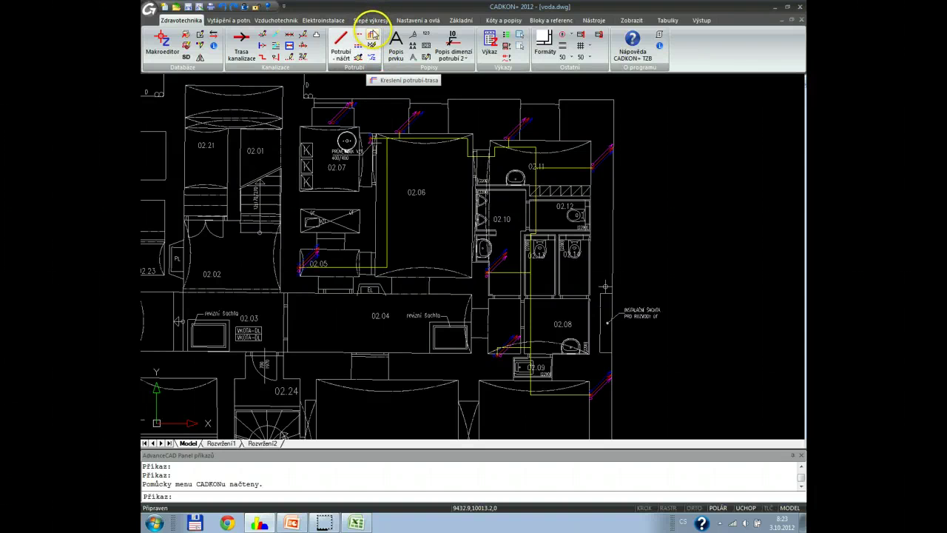
{"action": "left_click", "coordinate": [372, 37]}
{"action": "scroll", "coordinate": [392, 142], "scroll_direction": "up", "scroll_amount": 3}
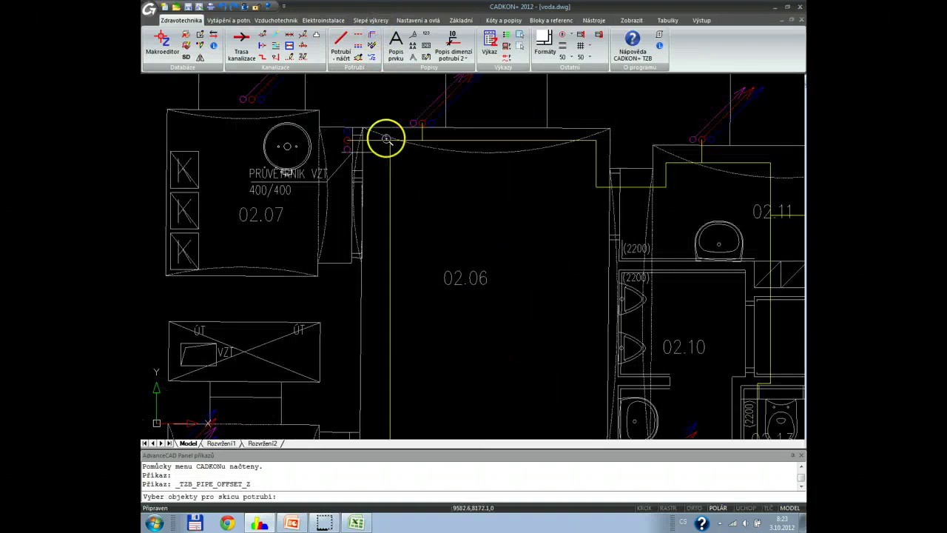
{"action": "scroll", "coordinate": [383, 142], "scroll_direction": "up", "scroll_amount": 4}
{"action": "left_click", "coordinate": [381, 145]}
{"action": "left_click", "coordinate": [413, 145]}
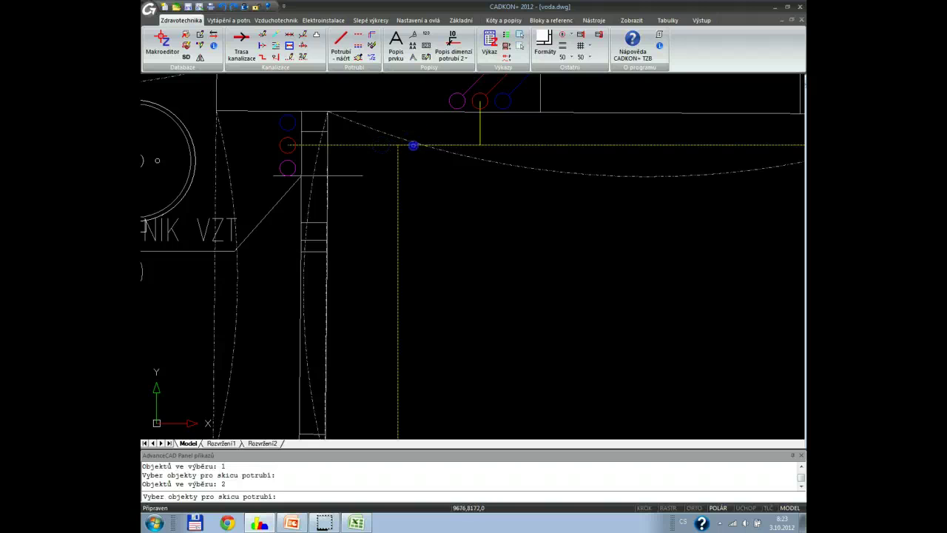
Step: Pick the remaining sketch lines near room 02.11 and open Kreslení potrubí
{"action": "scroll", "coordinate": [480, 186], "scroll_direction": "down", "scroll_amount": 5}
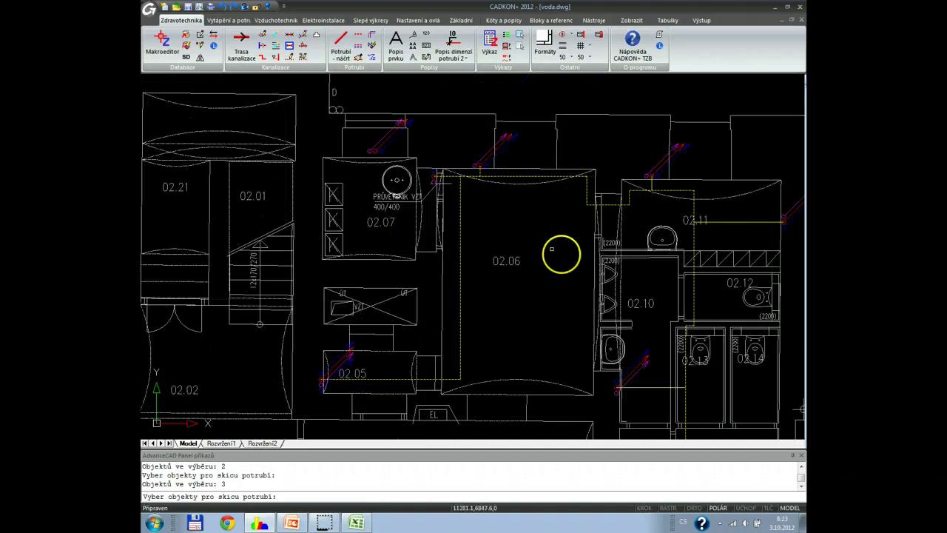
{"action": "middle_click_drag", "start_coordinate": [560, 254], "coordinate": [457, 187]}
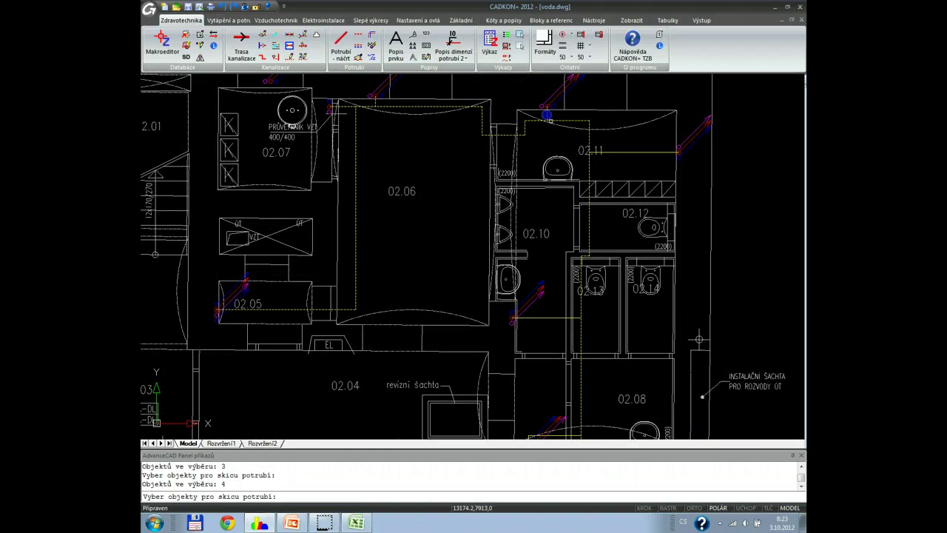
{"action": "left_click", "coordinate": [627, 150]}
{"action": "middle_click_drag", "start_coordinate": [548, 324], "coordinate": [545, 215]}
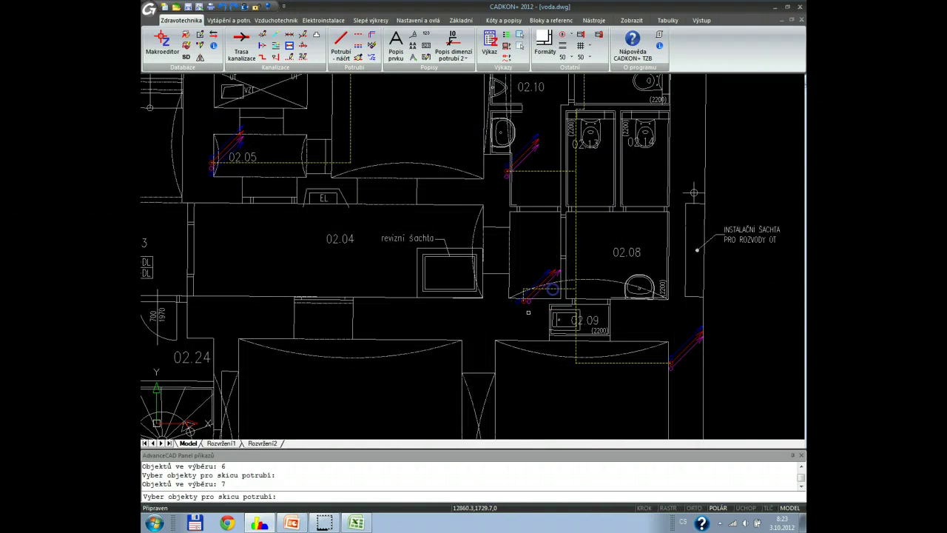
{"action": "right_click", "coordinate": [509, 319]}
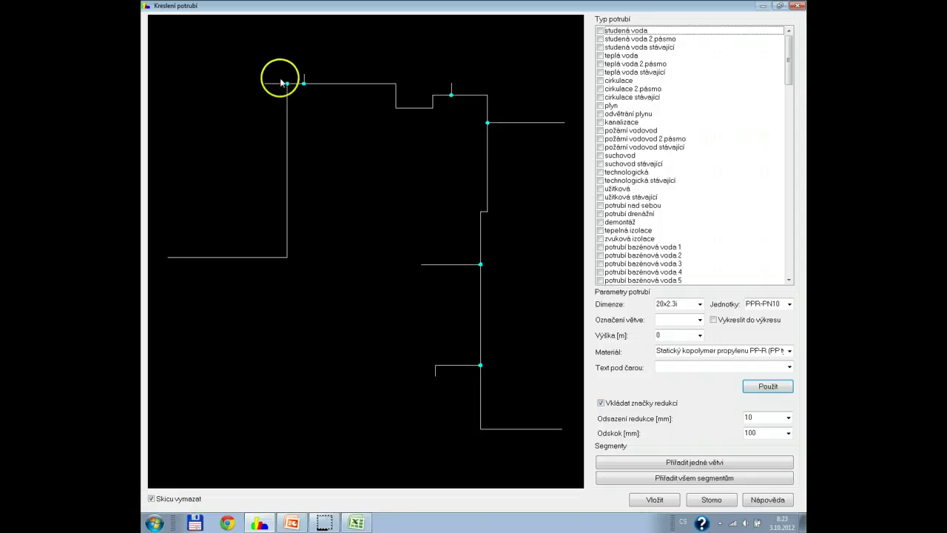
Step: Set the top pipe branch to 25x2.5i PPR-PN10, leaving the rest at 20x2.3i
{"action": "left_click", "coordinate": [272, 83]}
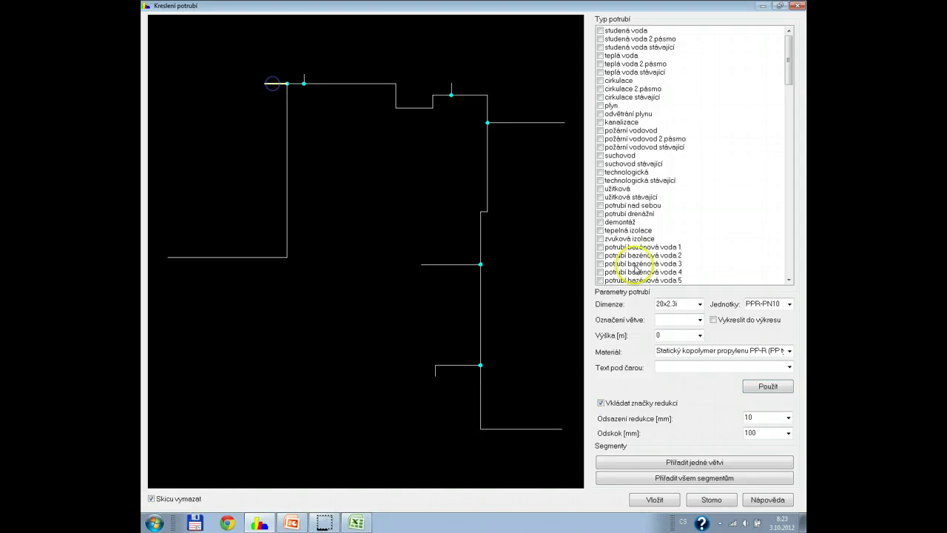
{"action": "left_click", "coordinate": [789, 304]}
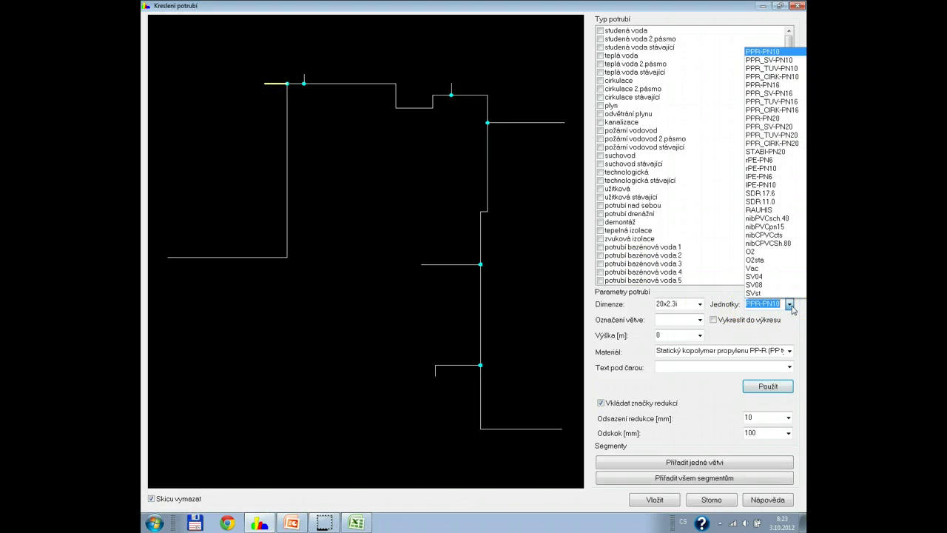
{"action": "left_click", "coordinate": [790, 304]}
{"action": "left_click", "coordinate": [699, 304]}
{"action": "left_click", "coordinate": [686, 300]}
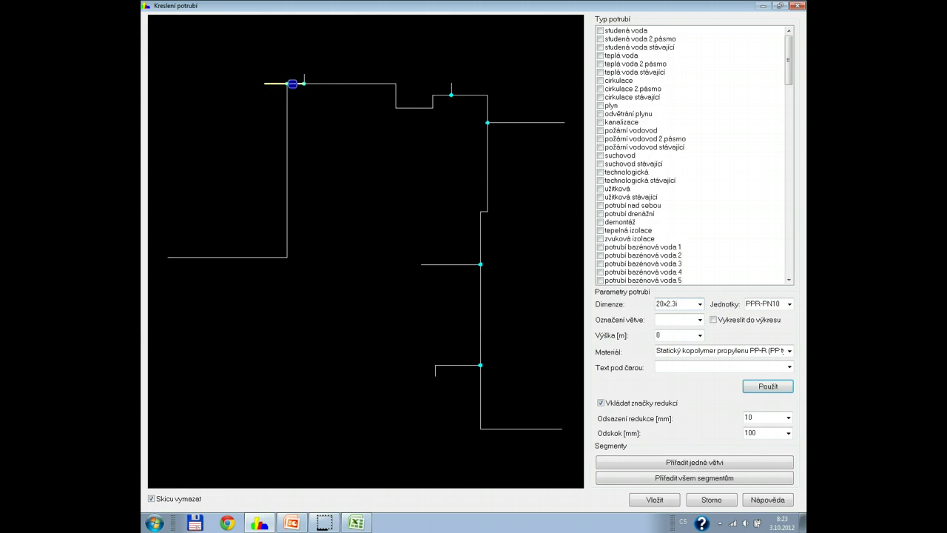
{"action": "left_click", "coordinate": [292, 83]}
{"action": "left_click", "coordinate": [699, 304]}
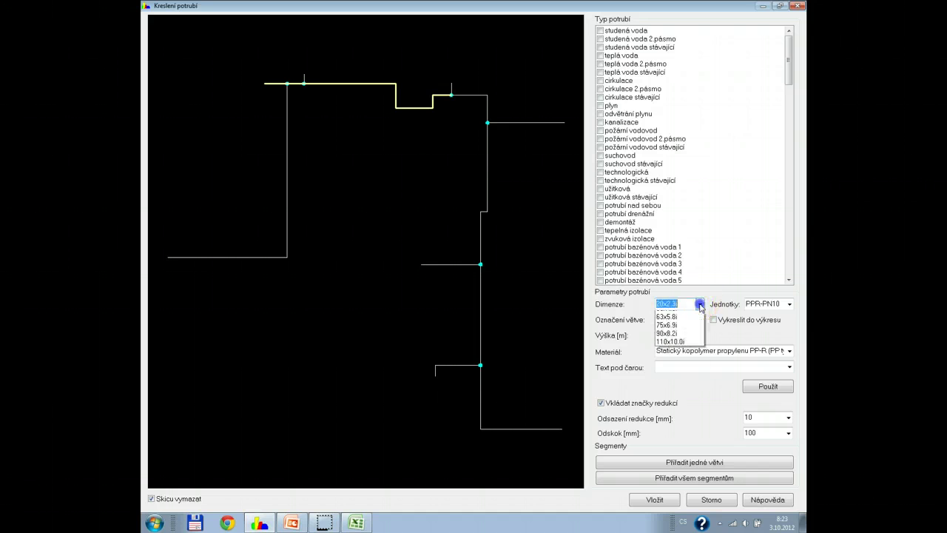
{"action": "left_click", "coordinate": [693, 325]}
{"action": "left_click", "coordinate": [764, 388]}
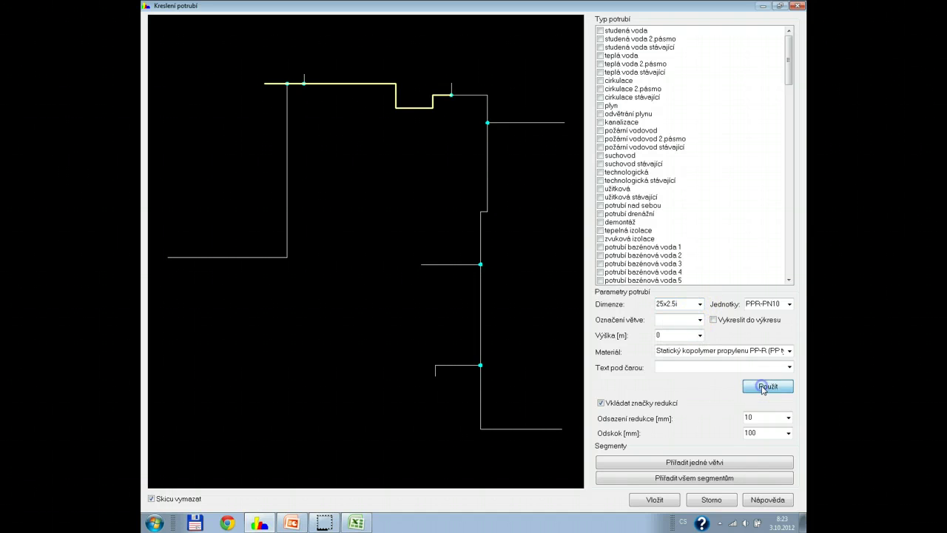
Step: Enable cold and hot water pipes with circulation and insert them into the drawing
{"action": "left_click", "coordinate": [600, 30]}
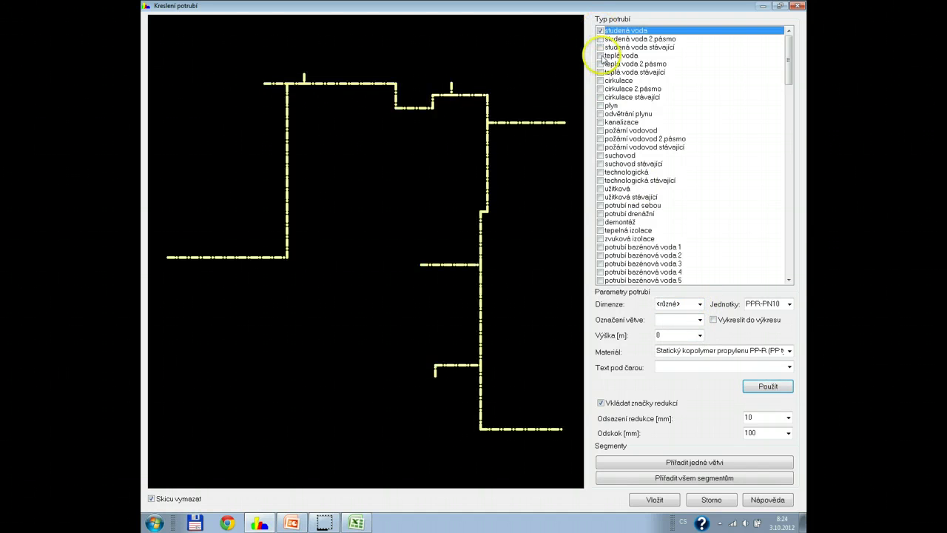
{"action": "left_click", "coordinate": [600, 56]}
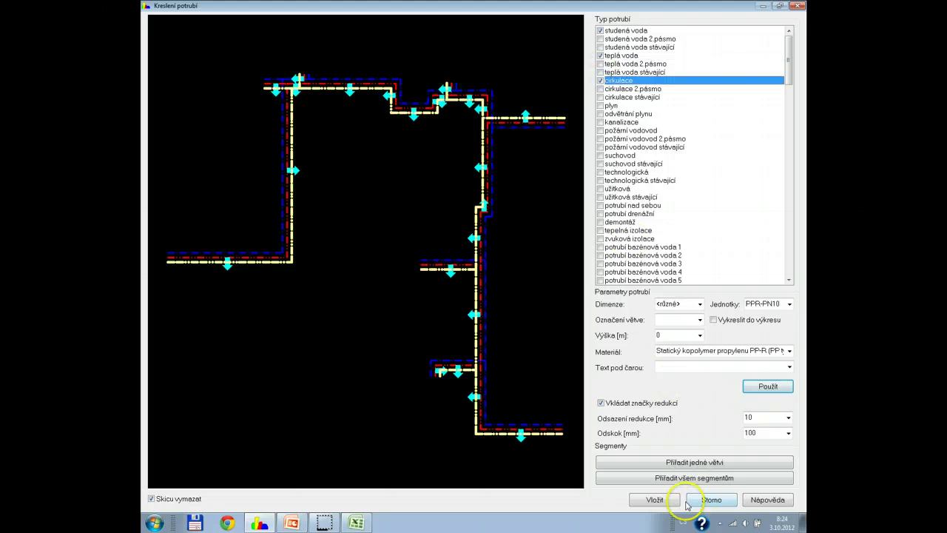
{"action": "left_click", "coordinate": [655, 499]}
Step: Label the three parallel pipes in room 02.06 with their 25x2.5i size
{"action": "middle_click_drag", "start_coordinate": [370, 197], "coordinate": [368, 375]}
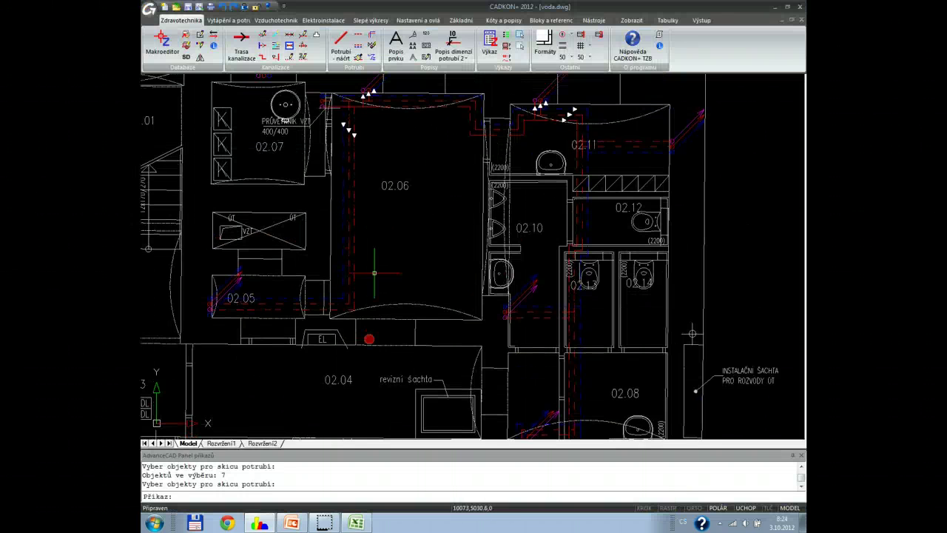
{"action": "left_click", "coordinate": [452, 40]}
{"action": "scroll", "coordinate": [413, 142], "scroll_direction": "up", "scroll_amount": 4}
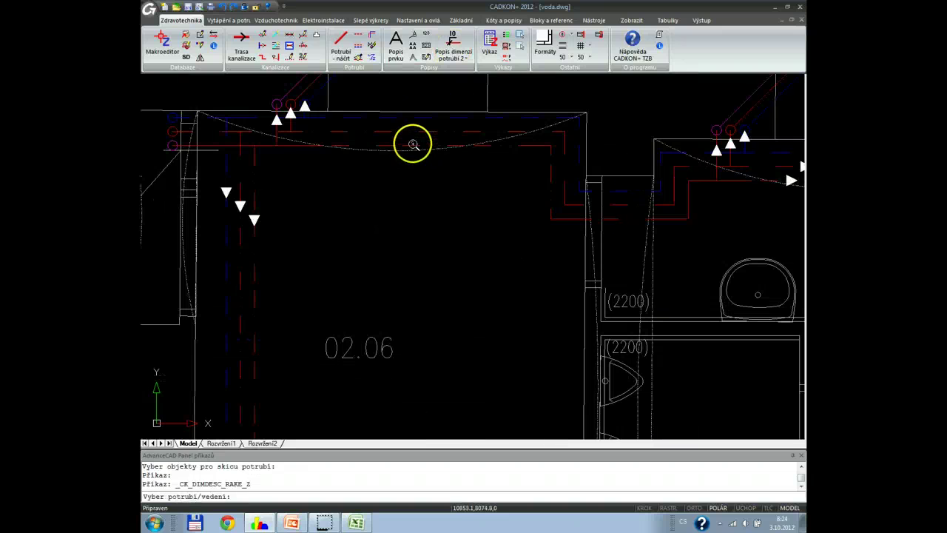
{"action": "left_click", "coordinate": [410, 146]}
{"action": "left_click", "coordinate": [398, 136]}
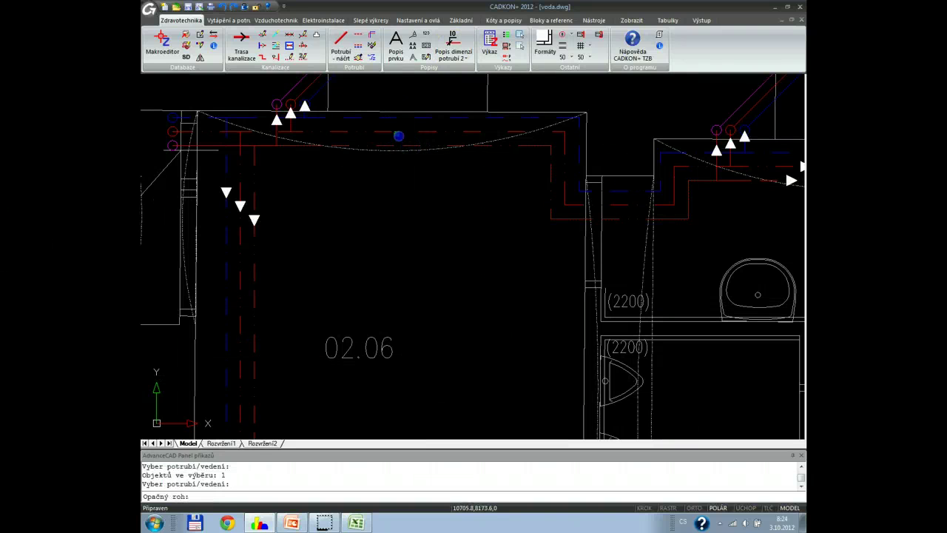
{"action": "left_click", "coordinate": [397, 185]}
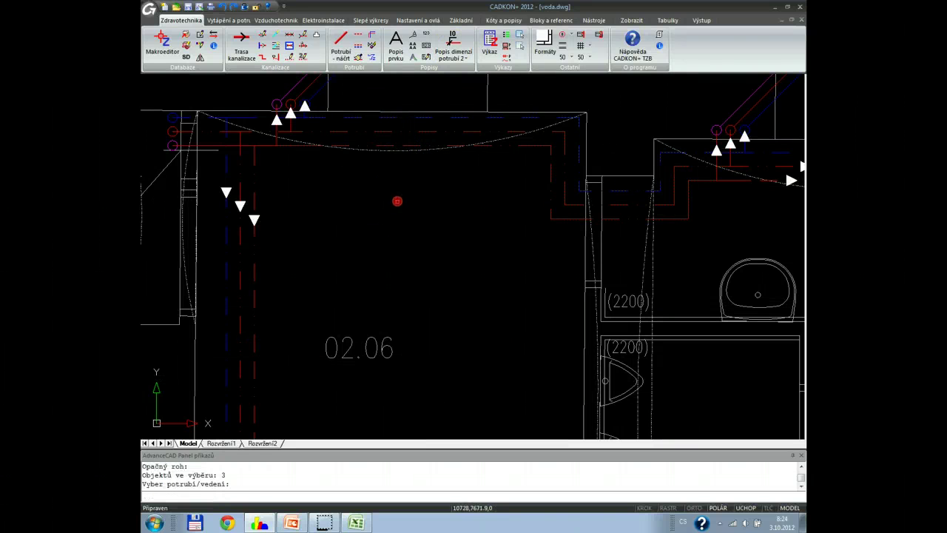
{"action": "left_click", "coordinate": [401, 211]}
Step: Label the pipes in room 02.11 with 20x2.3i and finish the labelling
{"action": "middle_click_drag", "start_coordinate": [617, 270], "coordinate": [631, 208]}
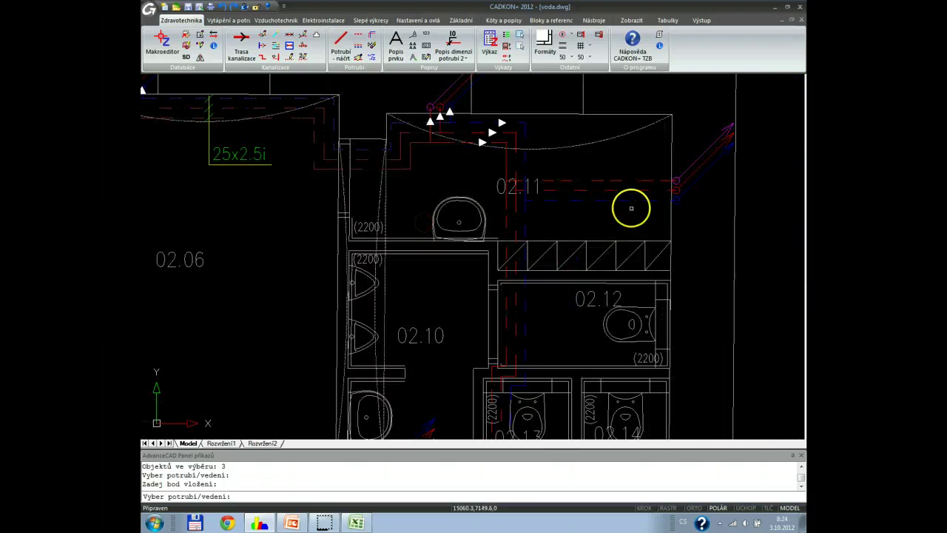
{"action": "left_click", "coordinate": [602, 179]}
{"action": "left_click", "coordinate": [598, 219]}
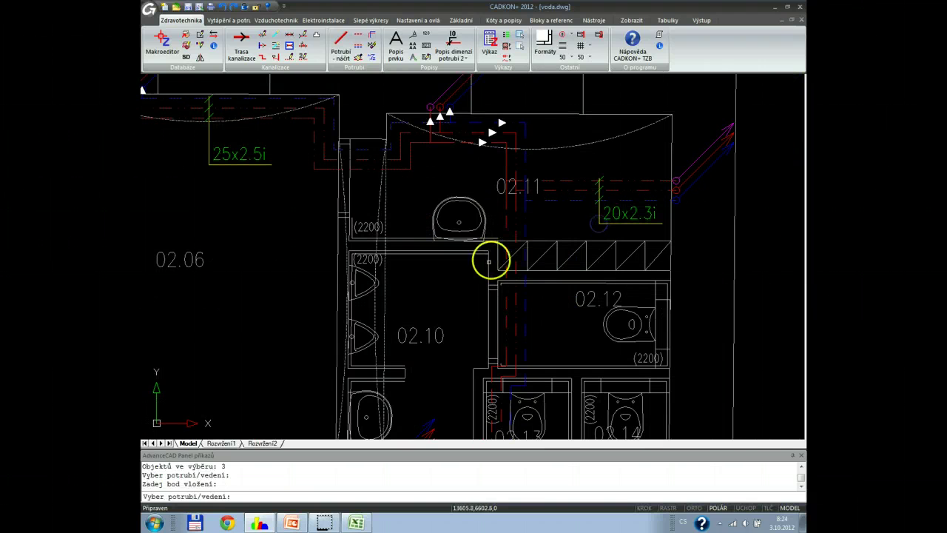
{"action": "right_click", "coordinate": [438, 281]}
{"action": "middle_click_drag", "start_coordinate": [339, 249], "coordinate": [348, 298]}
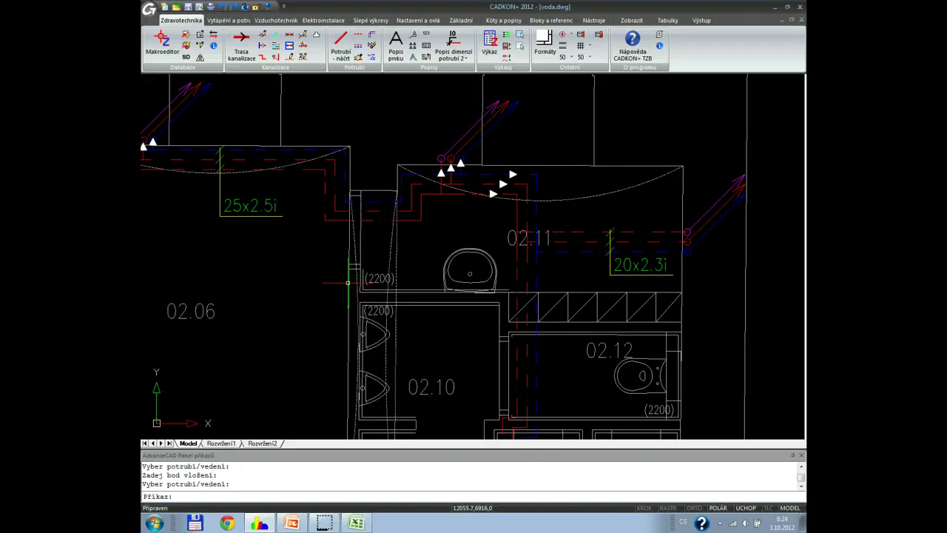
{"action": "scroll", "coordinate": [336, 251], "scroll_direction": "down", "scroll_amount": 1}
{"action": "scroll", "coordinate": [336, 251], "scroll_direction": "down", "scroll_amount": 1}
{"action": "scroll", "coordinate": [350, 272], "scroll_direction": "down", "scroll_amount": 2}
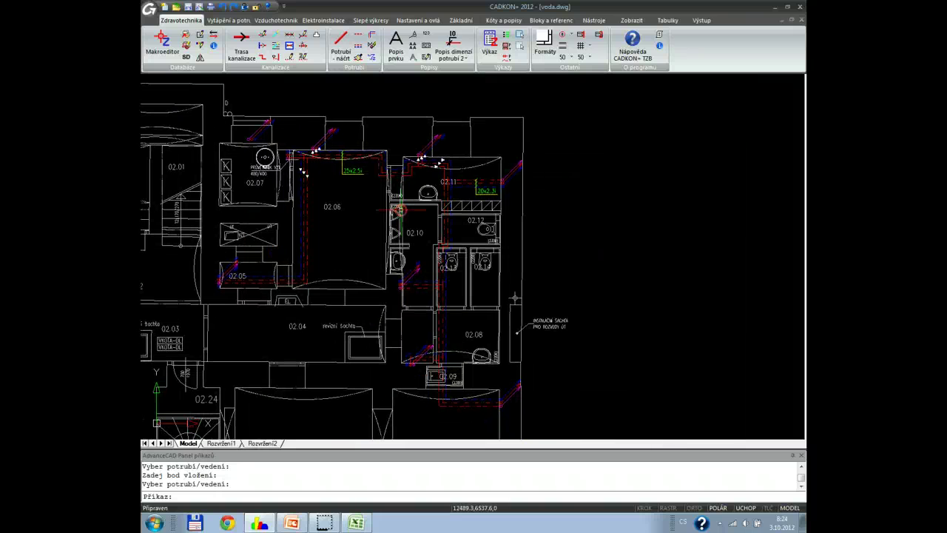
Step: Run Výkaz on a window around the entire voda.dwg plan and send the pipe table to Excel
{"action": "left_click", "coordinate": [489, 42]}
{"action": "scroll", "coordinate": [183, 129], "scroll_direction": "down", "scroll_amount": 1}
{"action": "scroll", "coordinate": [183, 129], "scroll_direction": "down", "scroll_amount": 1}
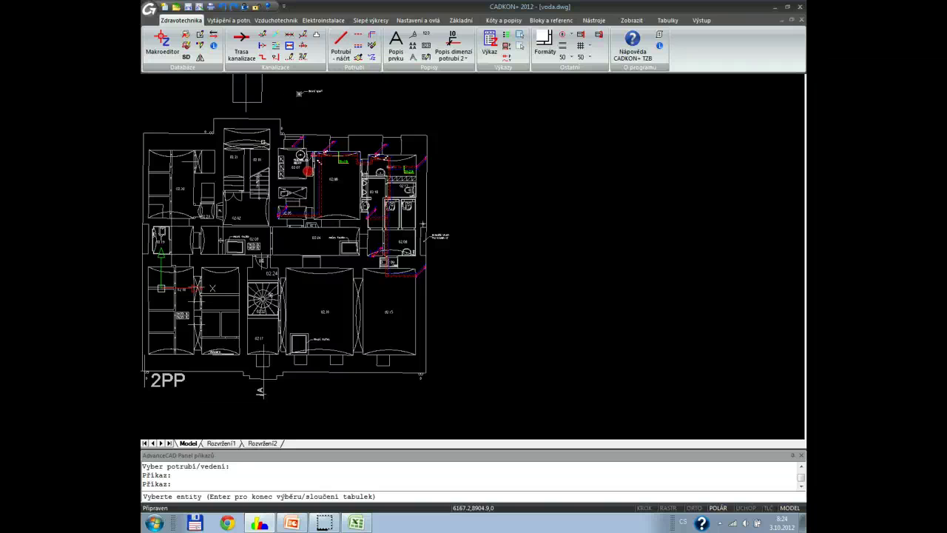
{"action": "left_click", "coordinate": [220, 101]}
{"action": "left_click", "coordinate": [508, 289]}
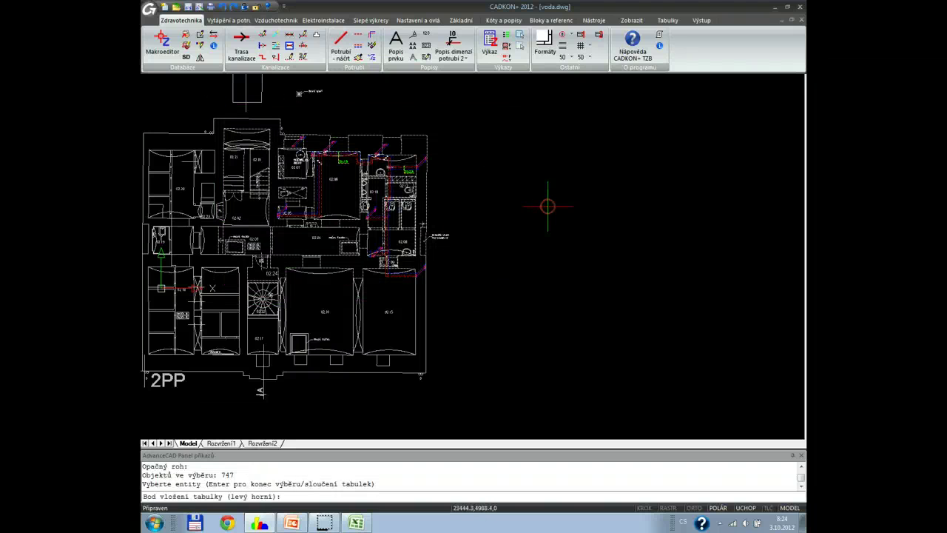
{"action": "right_click", "coordinate": [547, 205]}
{"action": "left_click", "coordinate": [420, 320]}
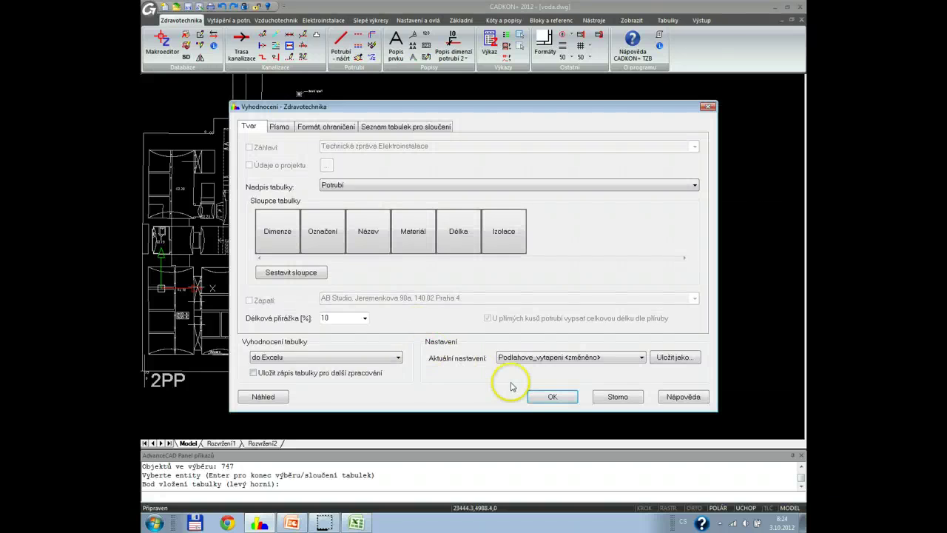
{"action": "left_click", "coordinate": [551, 396]}
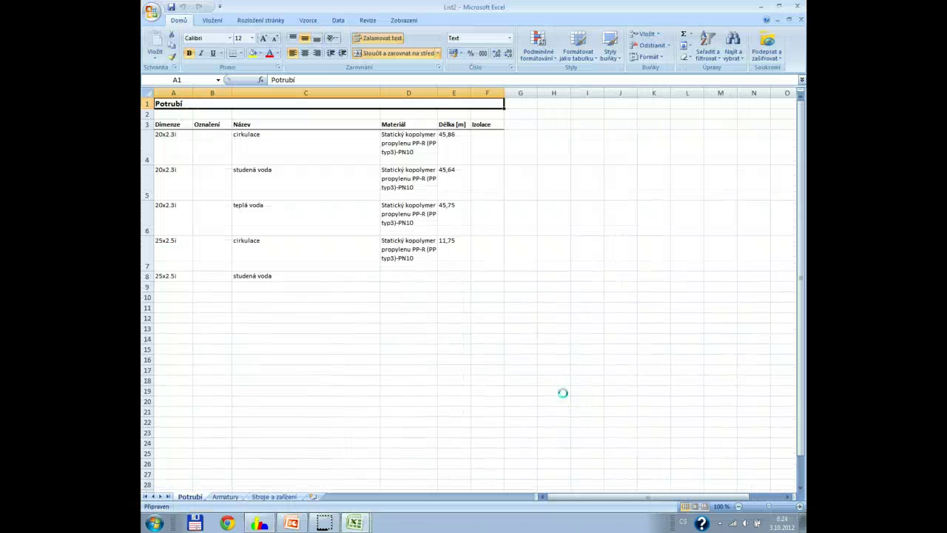
Step: Select cells A15:A16 in the exported bill, then switch back to the CADKON+ drawing
{"action": "mouse_move", "coordinate": [172, 407]}
{"action": "left_mouse_down"}
{"action": "mouse_move", "coordinate": [179, 439]}
{"action": "mouse_move", "coordinate": [260, 449]}
{"action": "left_mouse_up"}
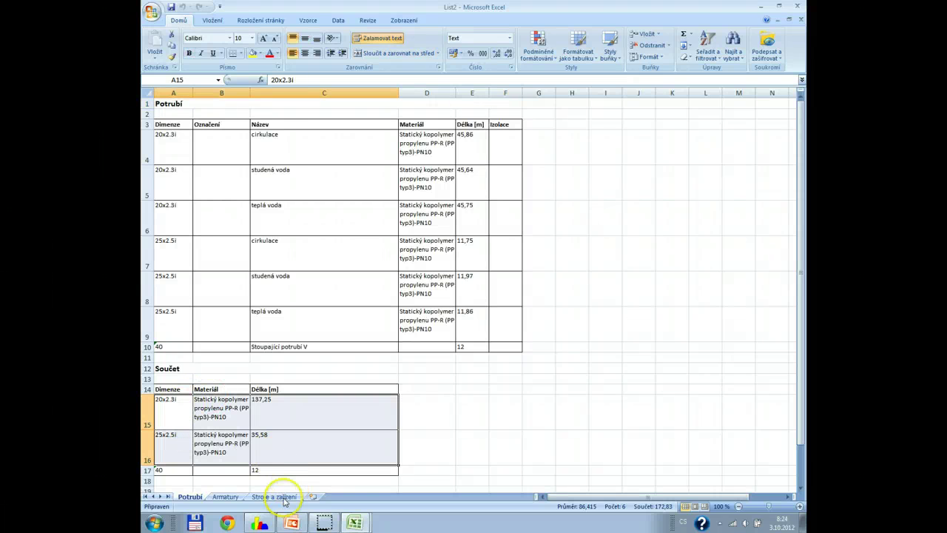
{"action": "left_click", "coordinate": [260, 523]}
Step: Open the Motol_DD1_SO104-5_ZTI_121d_AXON.dwg piping axonometry
{"action": "scroll", "coordinate": [402, 264], "scroll_direction": "down", "scroll_amount": 2}
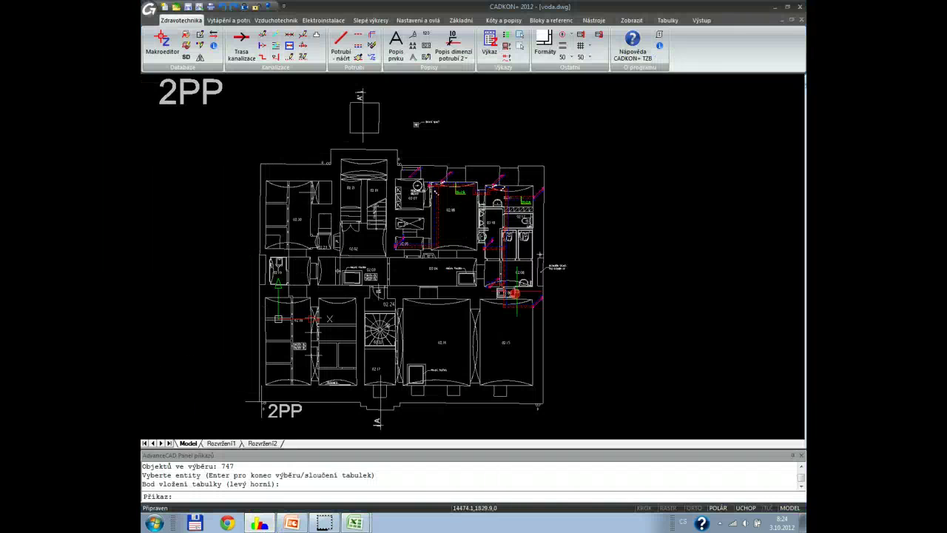
{"action": "scroll", "coordinate": [509, 238], "scroll_direction": "up", "scroll_amount": 5}
{"action": "middle_click_drag", "start_coordinate": [503, 245], "coordinate": [501, 273]}
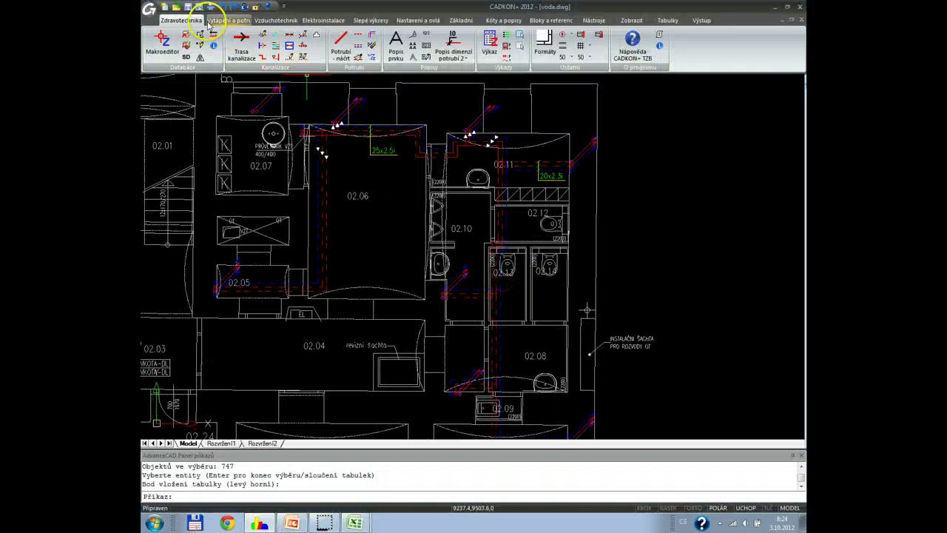
{"action": "left_click", "coordinate": [176, 7]}
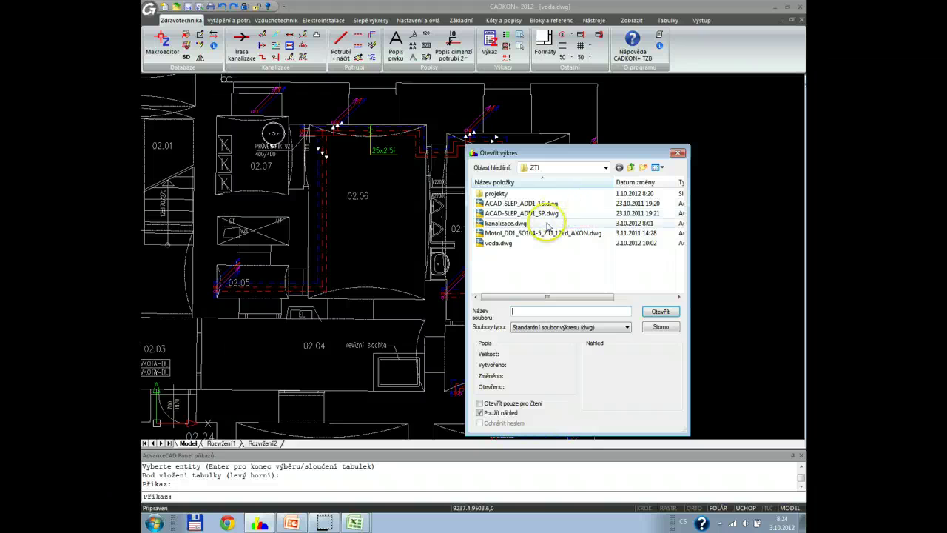
{"action": "left_click", "coordinate": [541, 234]}
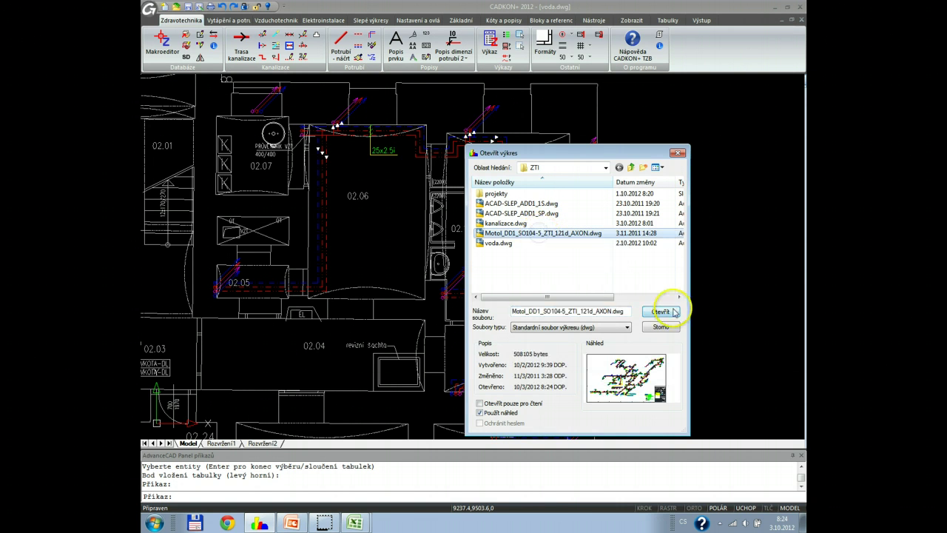
{"action": "left_click", "coordinate": [665, 312]}
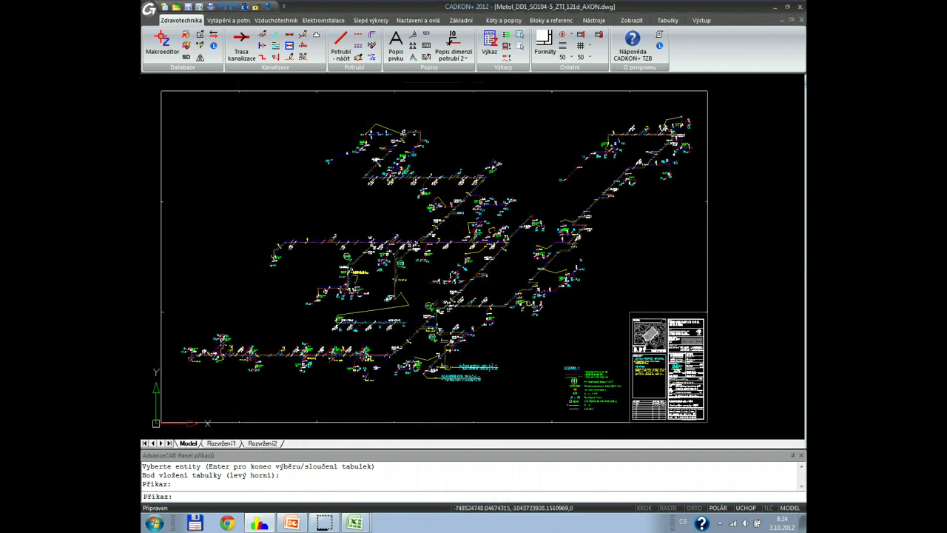
Step: Regenerate the axonometry with RE, look over the piping, then return to voda.dwg
{"action": "scroll", "coordinate": [494, 311], "scroll_direction": "up", "scroll_amount": 2}
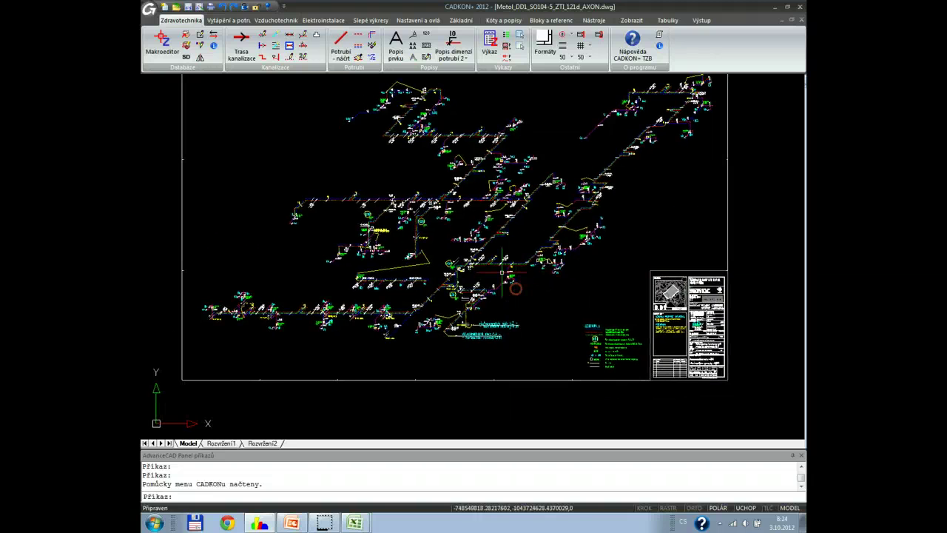
{"action": "scroll", "coordinate": [499, 271], "scroll_direction": "up", "scroll_amount": 2}
{"action": "scroll", "coordinate": [498, 271], "scroll_direction": "up", "scroll_amount": 2}
{"action": "type", "text": "re"}
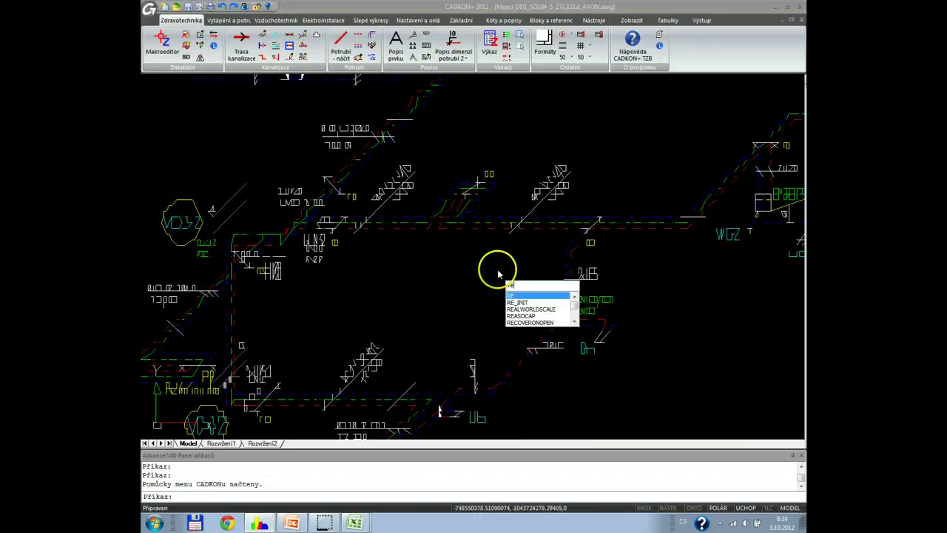
{"action": "key", "text": "Return"}
{"action": "mouse_move", "coordinate": [382, 261]}
{"action": "middle_mouse_down"}
{"action": "mouse_move", "coordinate": [509, 259]}
{"action": "mouse_move", "coordinate": [417, 254]}
{"action": "mouse_move", "coordinate": [694, 210]}
{"action": "middle_mouse_up"}
{"action": "scroll", "coordinate": [558, 239], "scroll_direction": "down", "scroll_amount": 1}
{"action": "scroll", "coordinate": [527, 247], "scroll_direction": "down", "scroll_amount": 1}
{"action": "scroll", "coordinate": [694, 205], "scroll_direction": "down", "scroll_amount": 3}
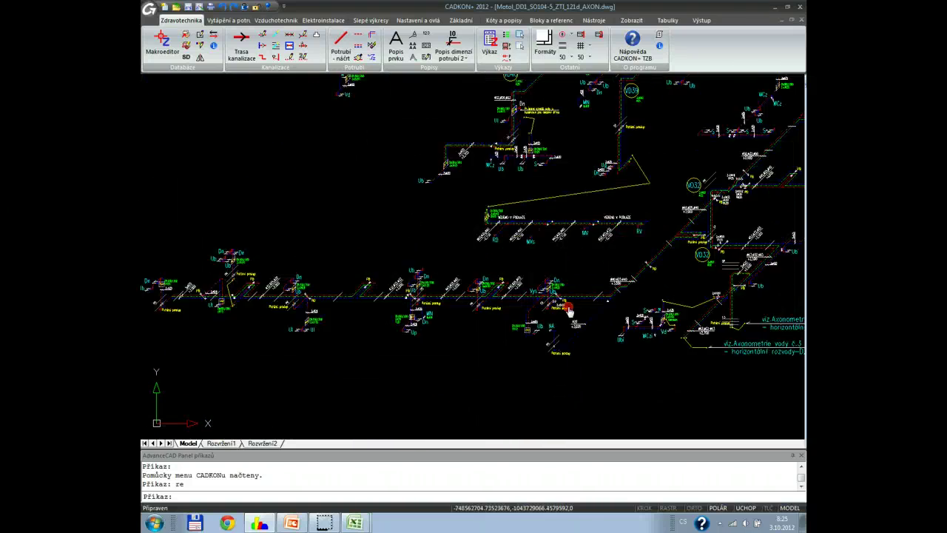
{"action": "middle_click_drag", "start_coordinate": [560, 306], "coordinate": [592, 222]}
{"action": "middle_click_drag", "start_coordinate": [644, 186], "coordinate": [479, 189]}
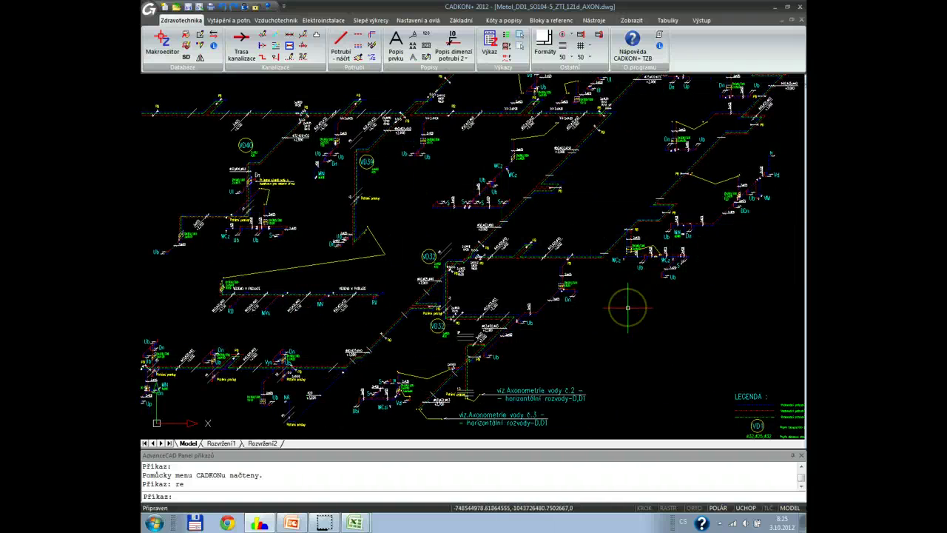
{"action": "key", "text": "ctrl+Tab"}
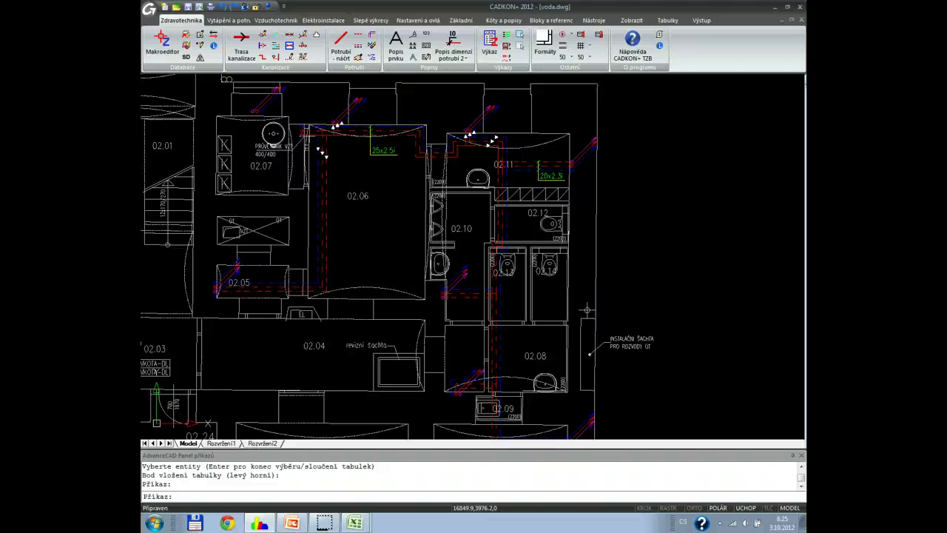
Step: Insert an A1 (841 x 594 mm) format frame around the 2PP floor plan
{"action": "scroll", "coordinate": [374, 244], "scroll_direction": "down", "scroll_amount": 5}
{"action": "middle_click_drag", "start_coordinate": [393, 220], "coordinate": [522, 222]}
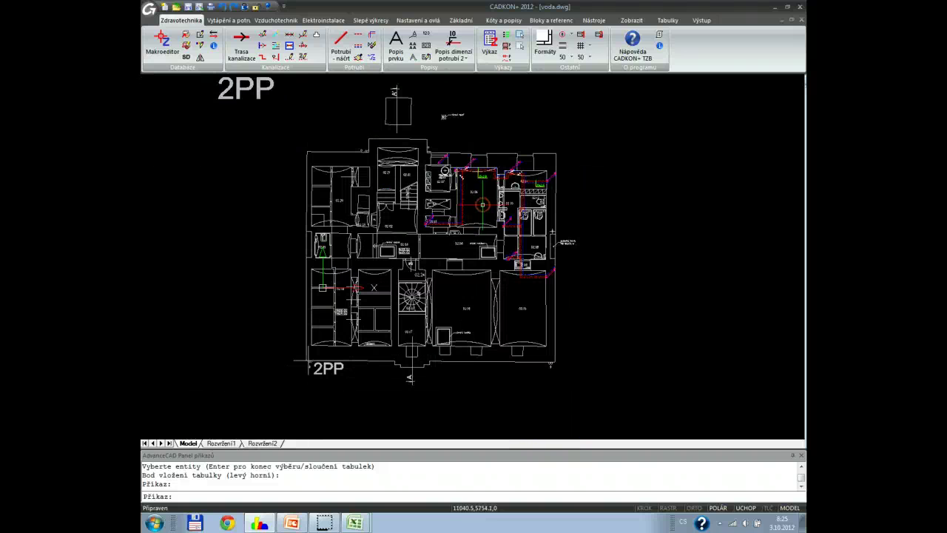
{"action": "left_click", "coordinate": [544, 43]}
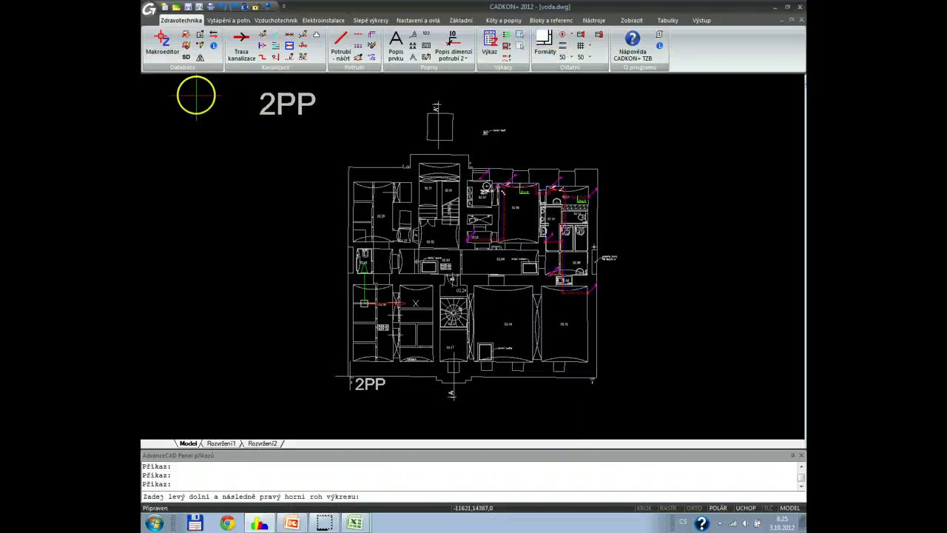
{"action": "left_click", "coordinate": [237, 77]}
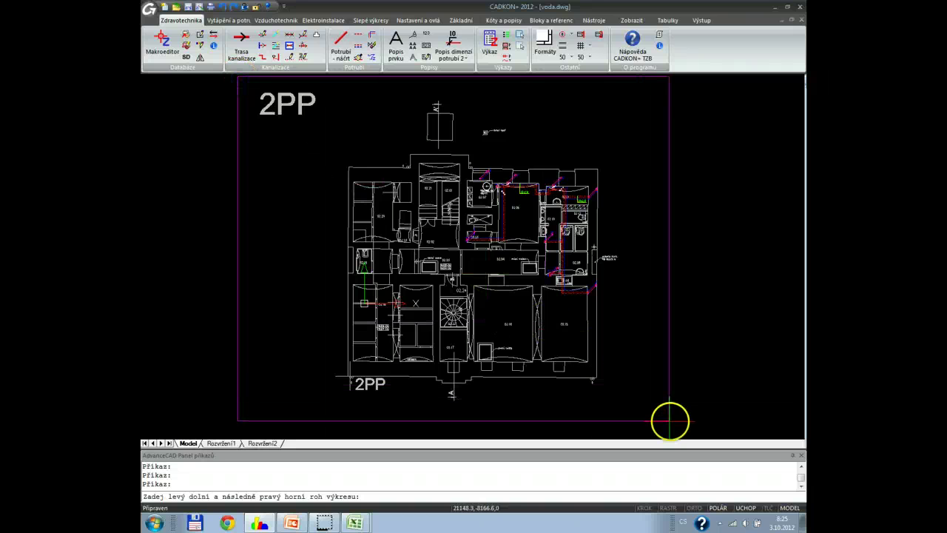
{"action": "left_click", "coordinate": [710, 427]}
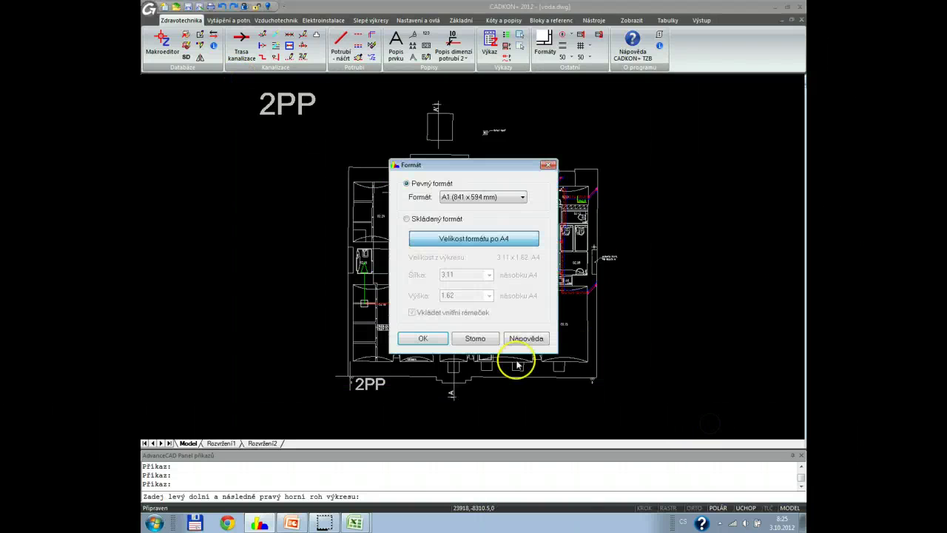
{"action": "left_click", "coordinate": [414, 219]}
{"action": "left_click", "coordinate": [423, 338]}
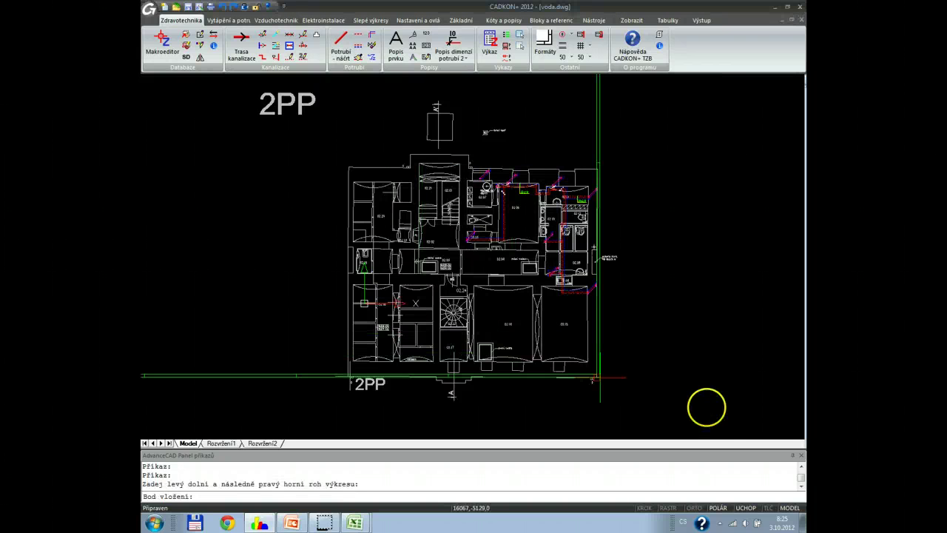
{"action": "left_click", "coordinate": [703, 422]}
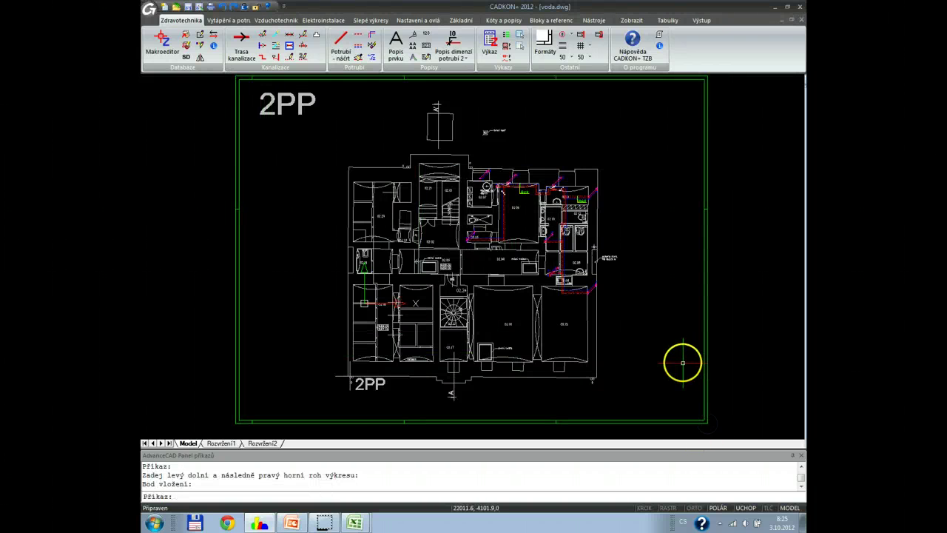
Step: Open the print settings, then cancel without printing
{"action": "scroll", "coordinate": [681, 359], "scroll_direction": "down", "scroll_amount": 1}
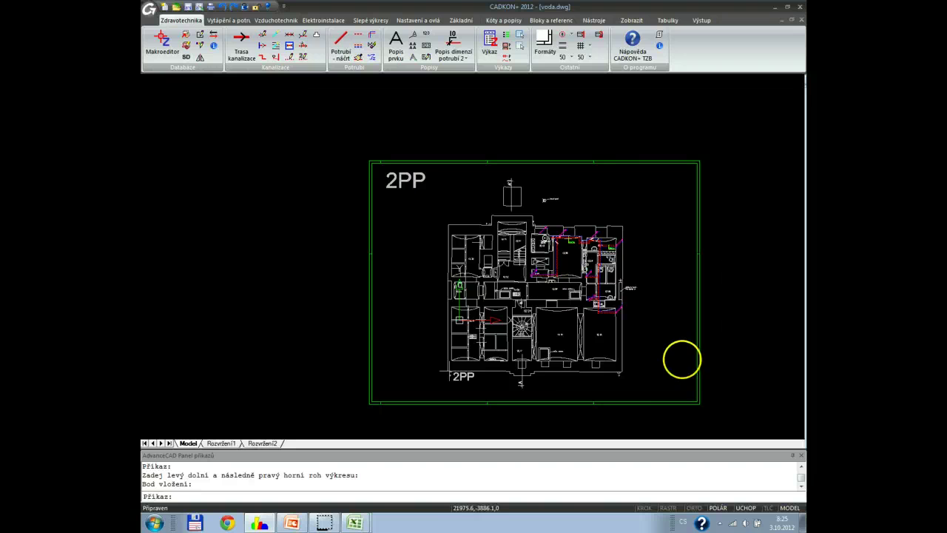
{"action": "left_click", "coordinate": [211, 6]}
{"action": "left_click", "coordinate": [340, 133]}
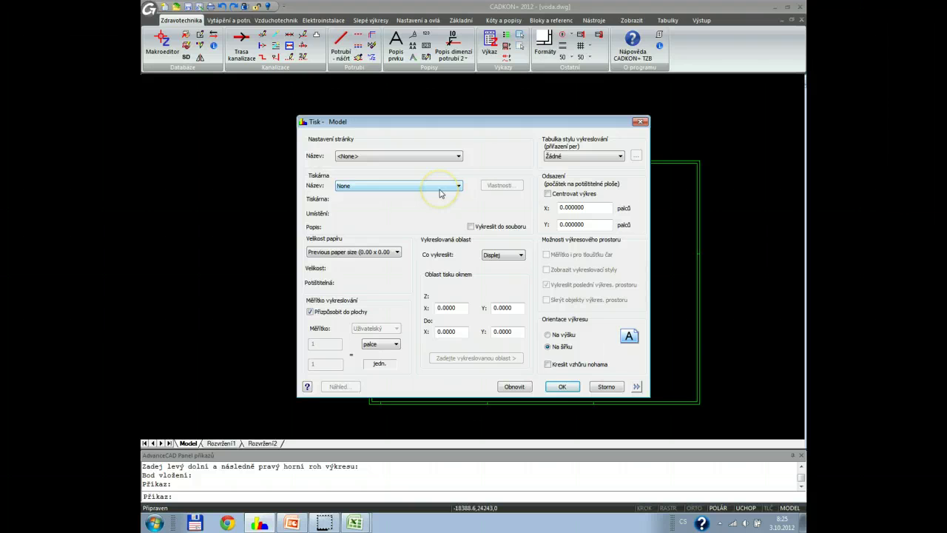
{"action": "left_click", "coordinate": [606, 386]}
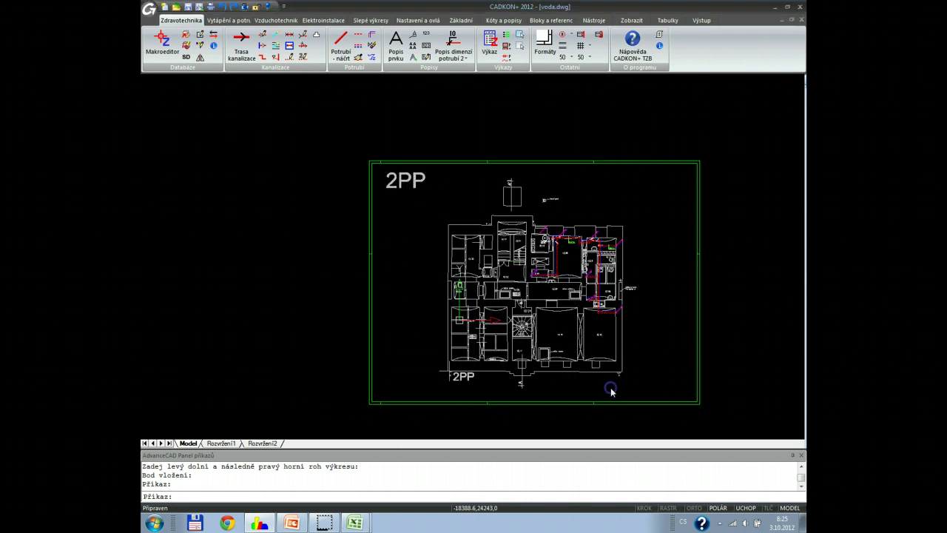
Step: Keep AutoCAD 2010 (dwg) in Save As for voda.dwg, then bring the Zdravotechnika PowerPoint forward
{"action": "left_click", "coordinate": [201, 8]}
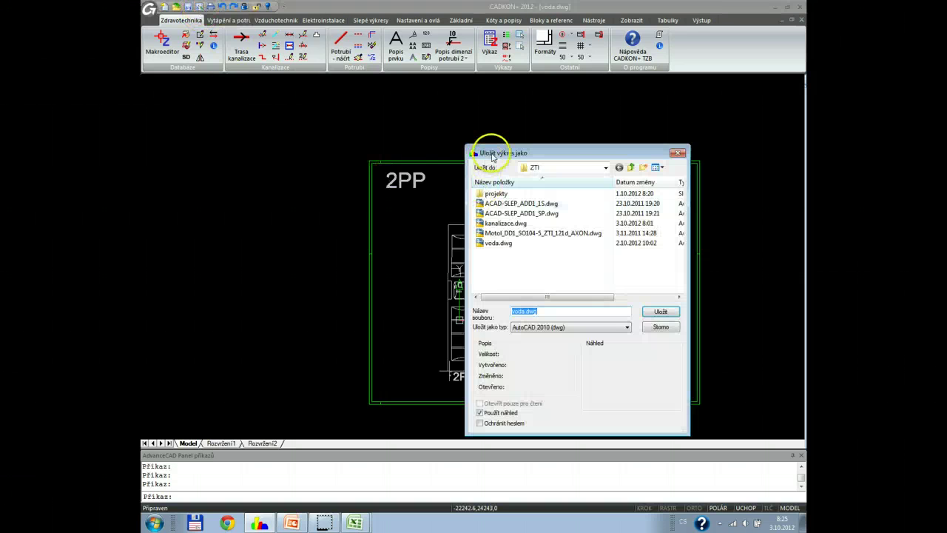
{"action": "left_click_drag", "start_coordinate": [522, 155], "coordinate": [430, 112]}
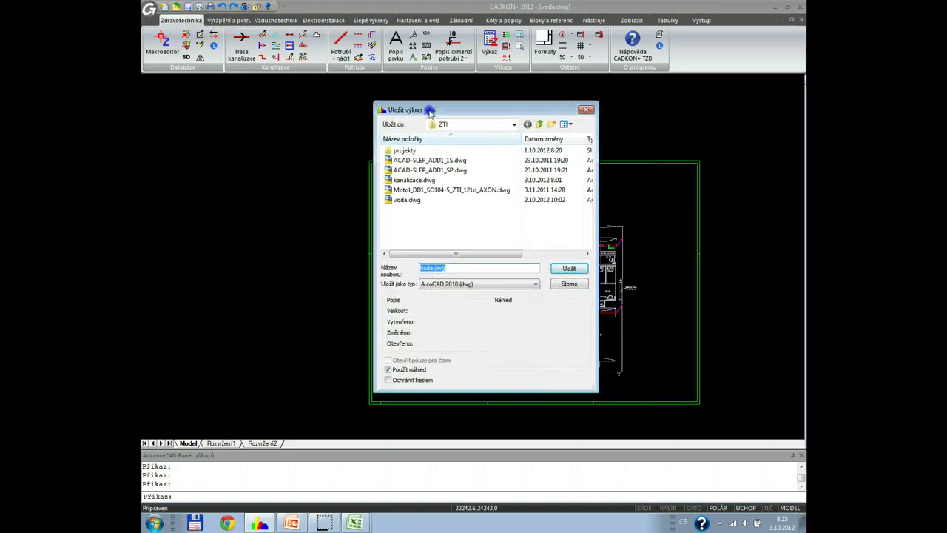
{"action": "left_click", "coordinate": [470, 284]}
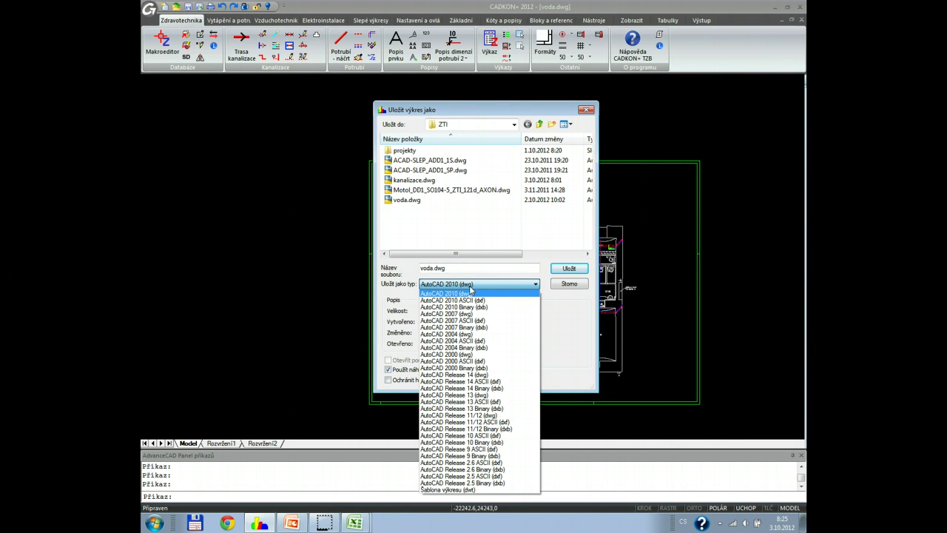
{"action": "left_click", "coordinate": [470, 288]}
{"action": "left_click", "coordinate": [291, 522]}
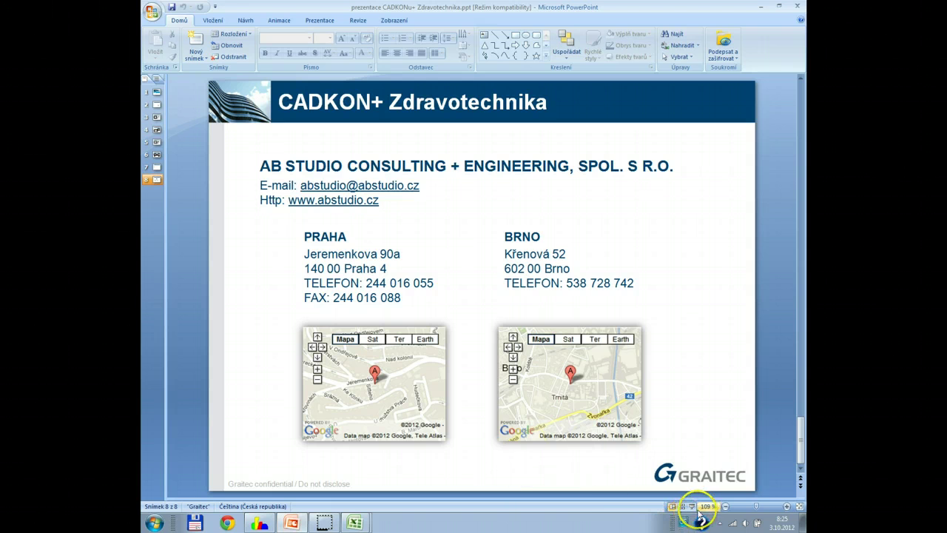
Step: Run the CADKON+ Zdravotechnika contact slide 8 as a full-screen slide show
{"action": "left_click", "coordinate": [692, 506]}
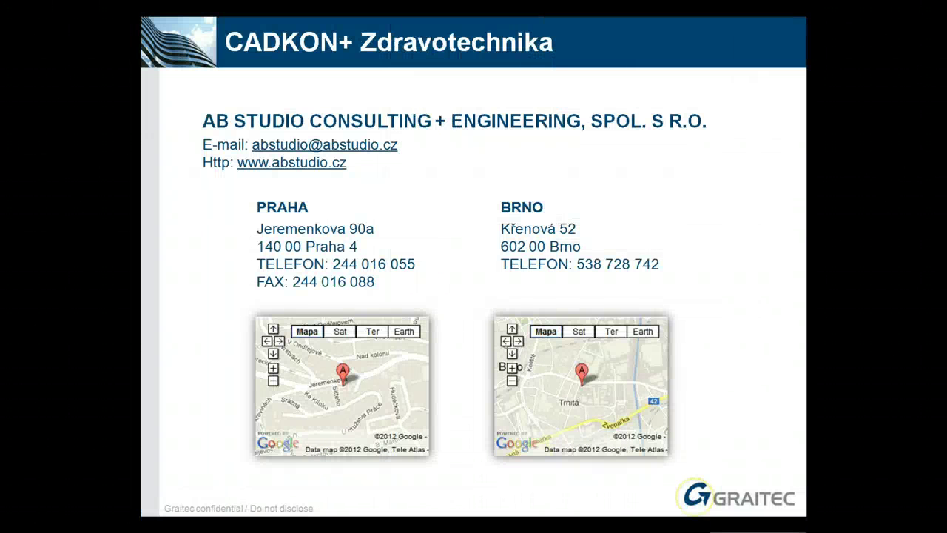